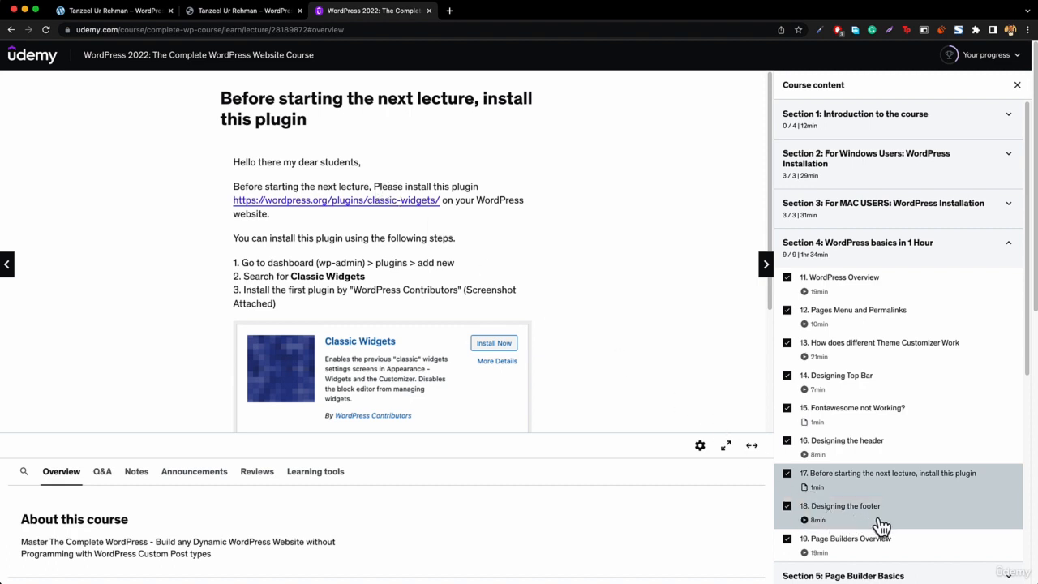
# Step: Open the page for adding new plugins in the admin dashboard of the localhost:8080 site
pyautogui.click(109, 13)
pyautogui.moveTo(63, 53)
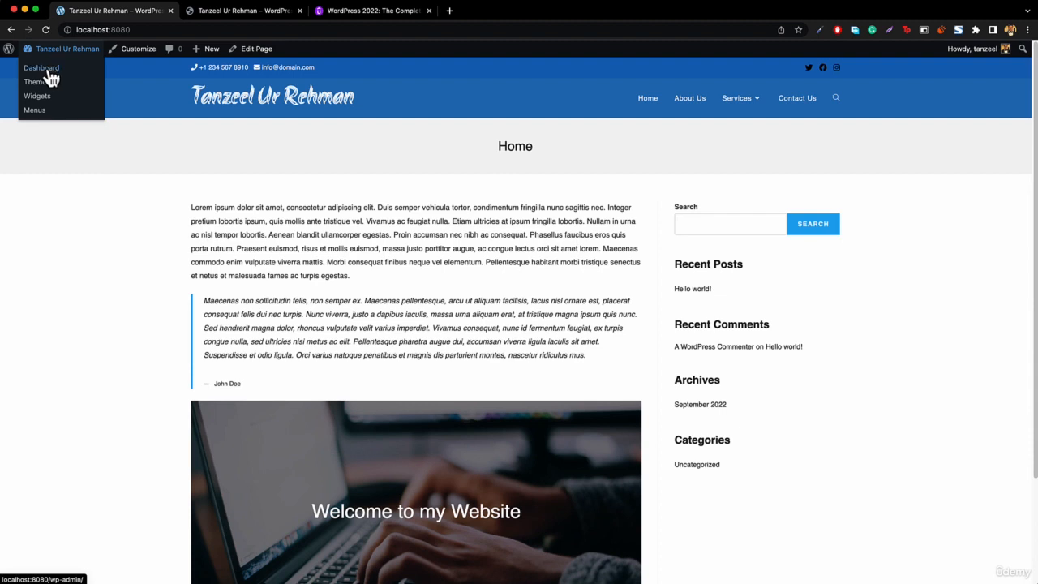
pyautogui.click(47, 72)
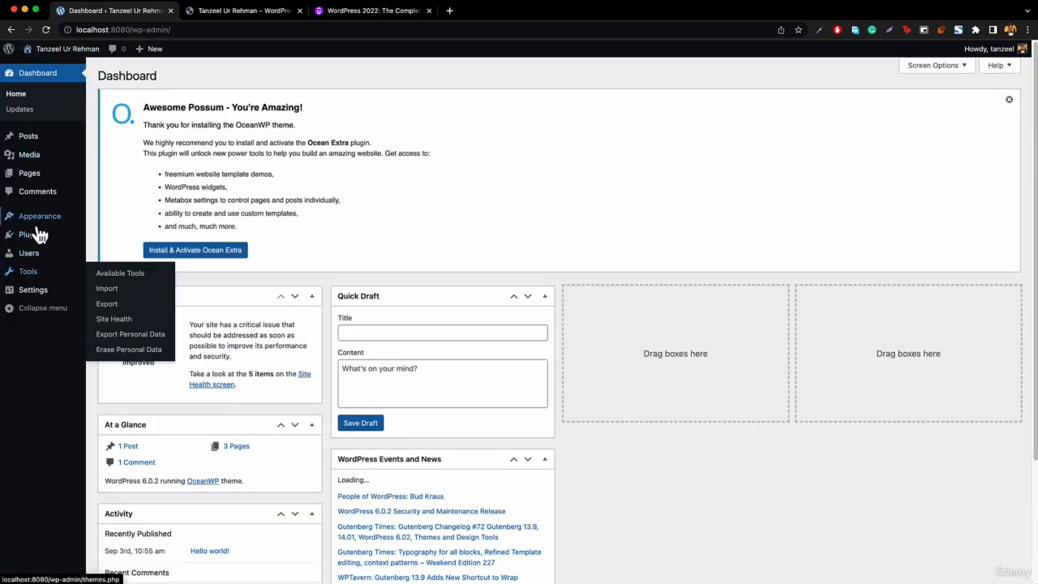
pyautogui.moveTo(39, 243)
pyautogui.click(112, 253)
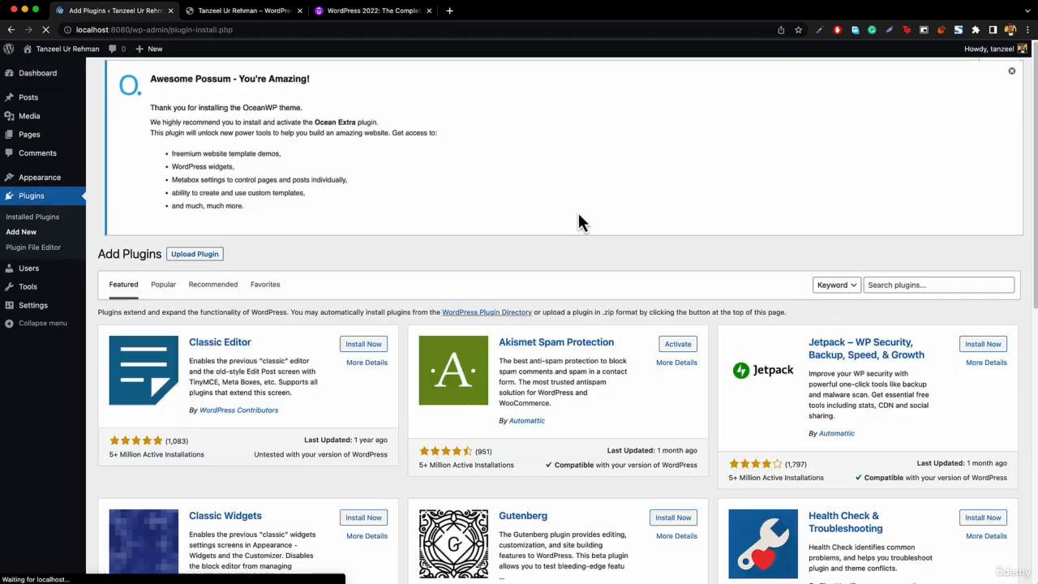
# Step: Search the plugin directory for "classic widgets", then install and activate Classic Widgets by WordPress Contributors
pyautogui.click(915, 301)
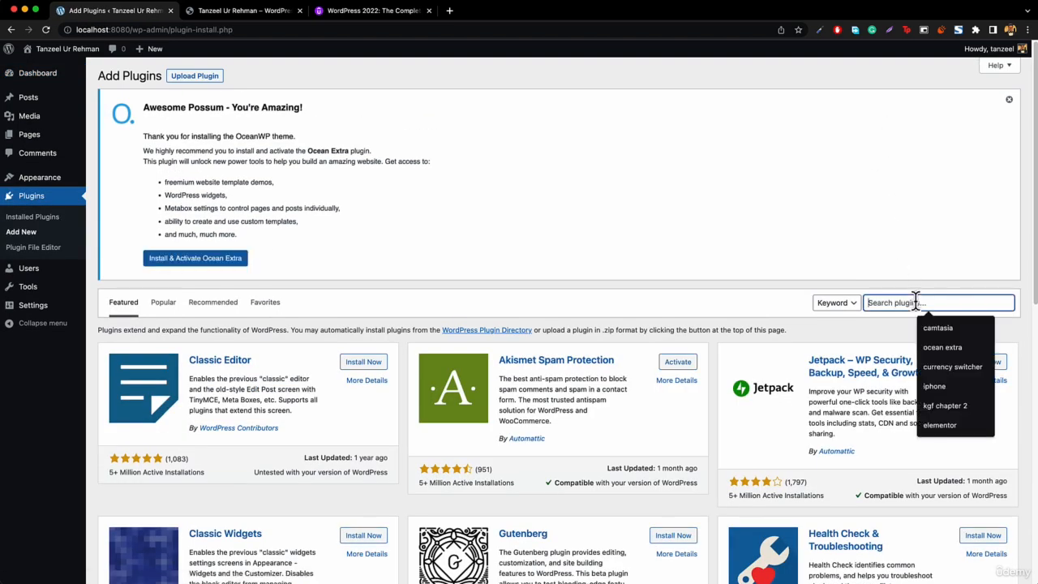
pyautogui.write('classi')
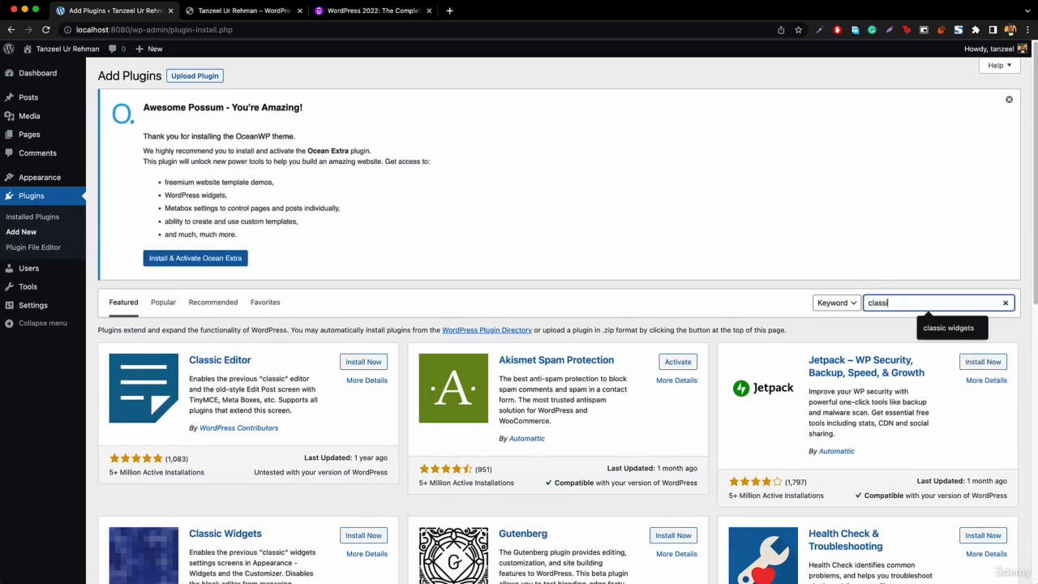
pyautogui.write('c widgets')
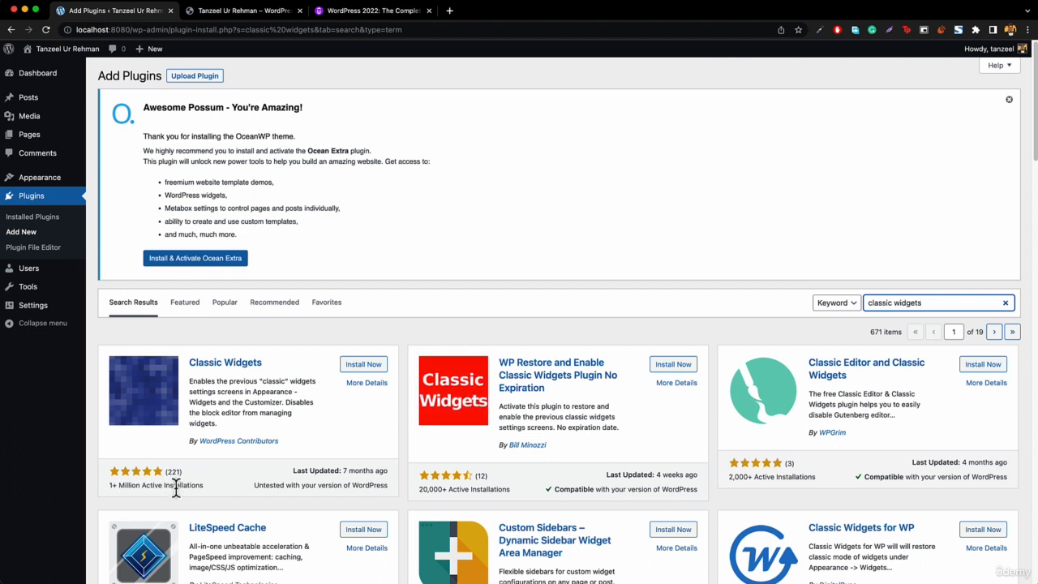
pyautogui.click(361, 369)
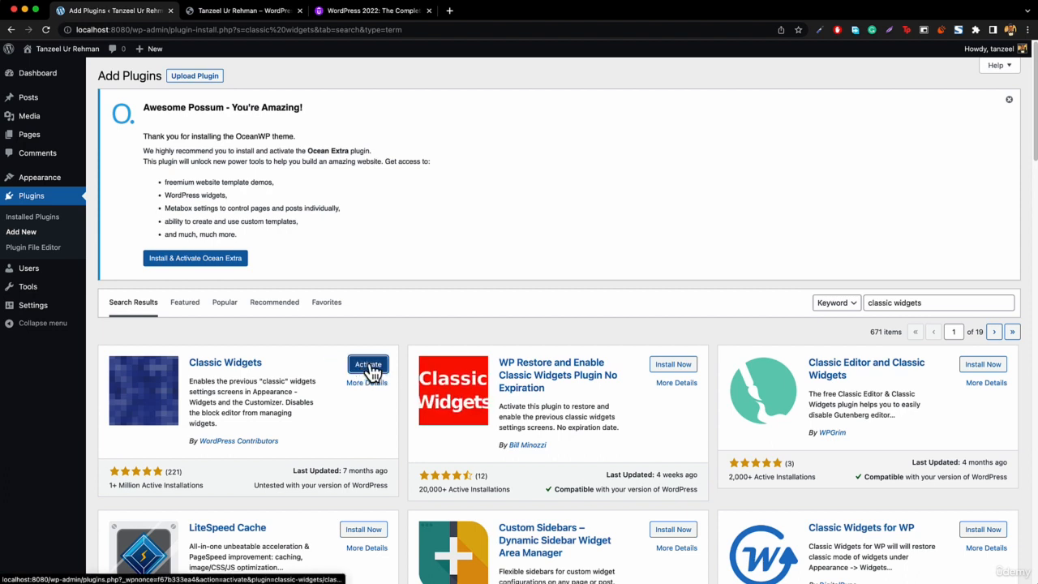
pyautogui.click(365, 374)
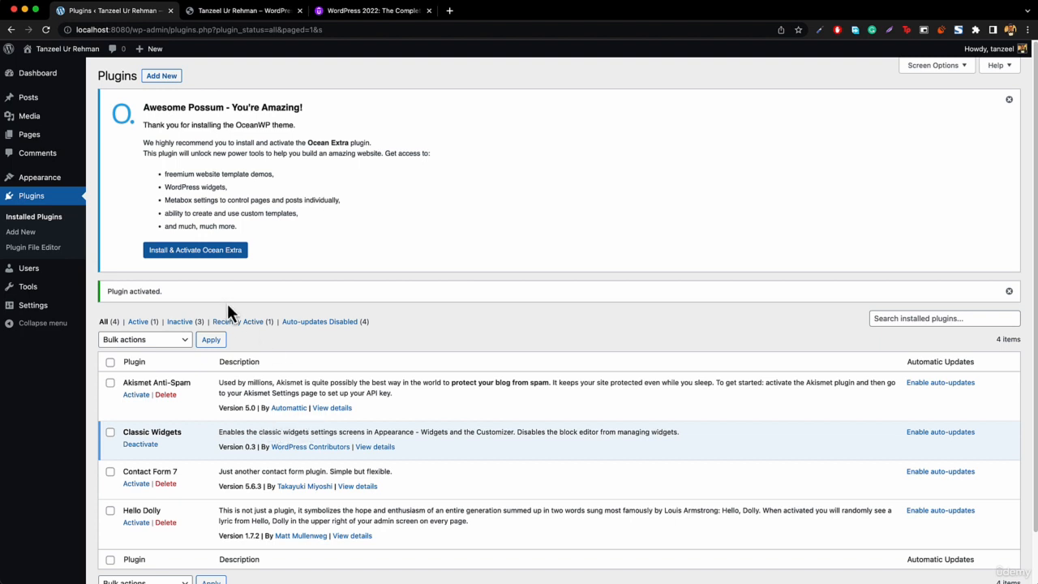
# Step: In the theme customizer's Footer Bottom settings, replace the text following "Copyright" with the site name and a "Designed by" team credit
pyautogui.moveTo(32, 182)
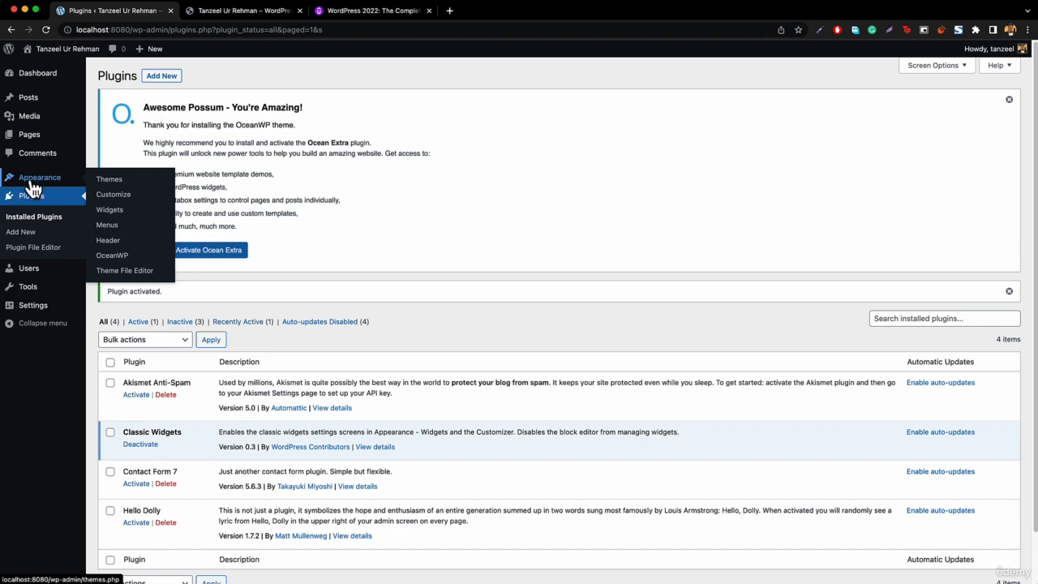
pyautogui.click(125, 203)
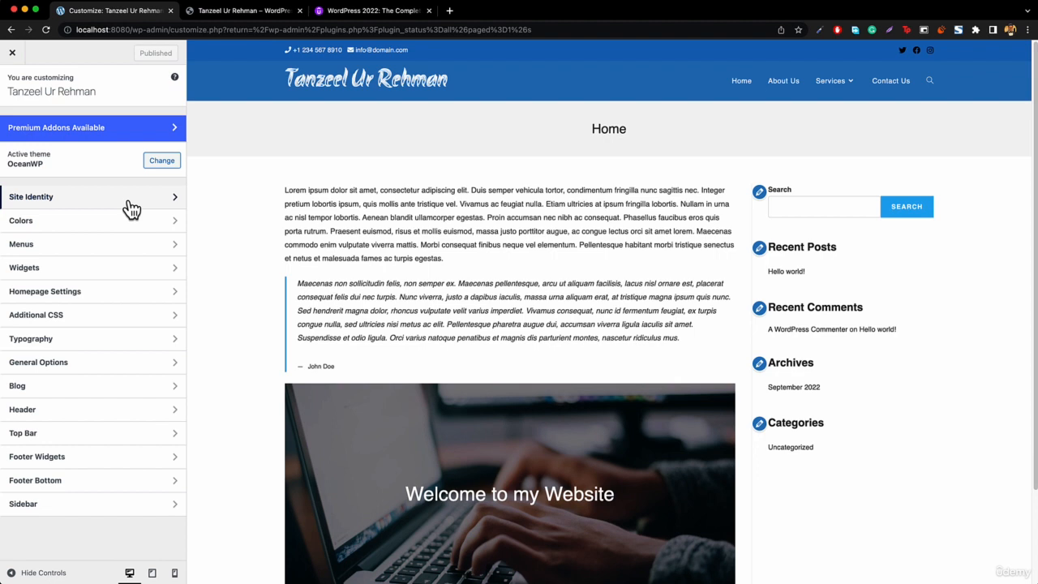
pyautogui.scroll(-3, 385, 227)
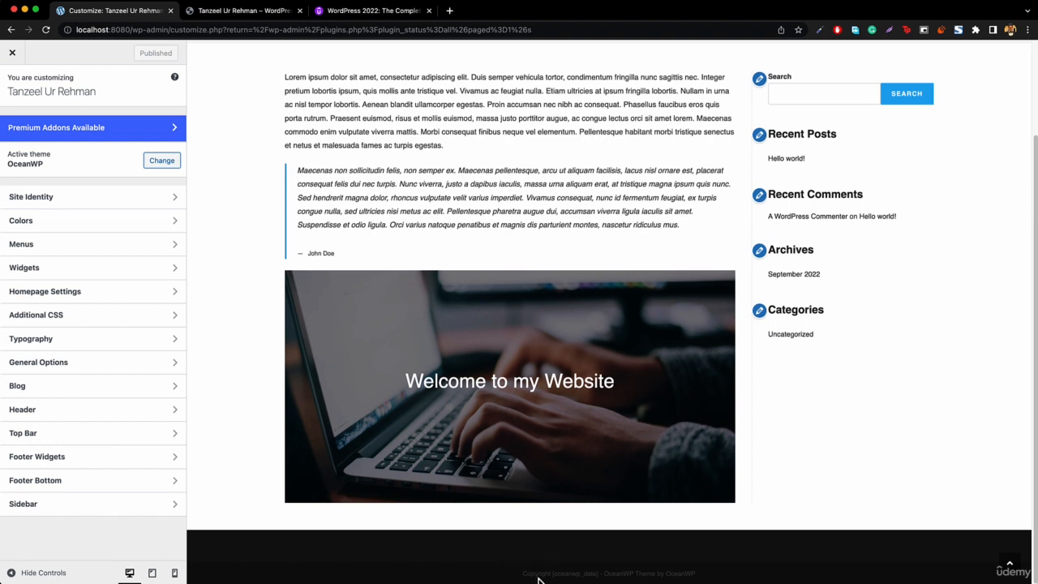
pyautogui.click(54, 484)
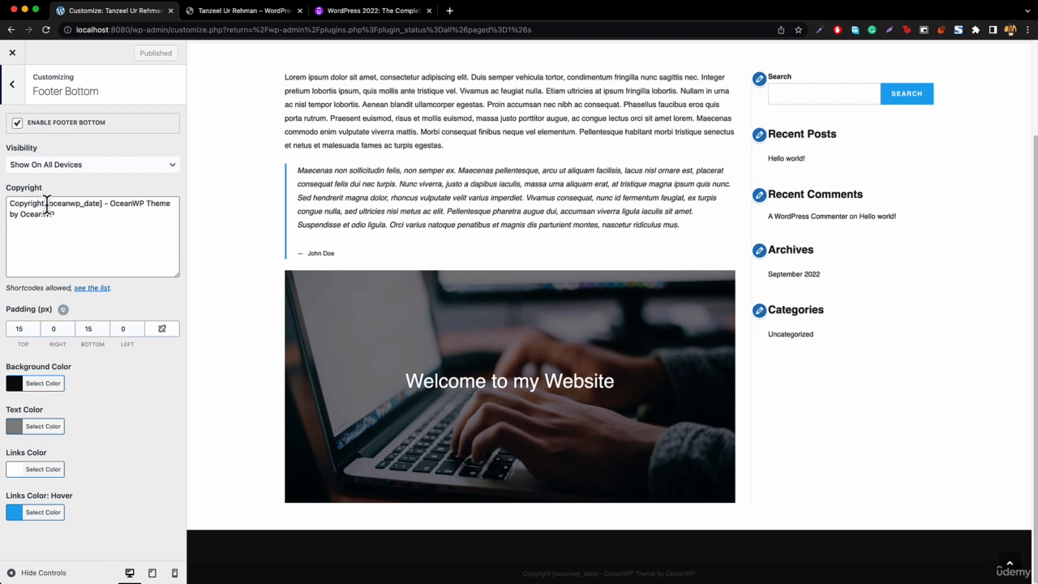
pyautogui.moveTo(46, 204); pyautogui.dragTo(107, 243)
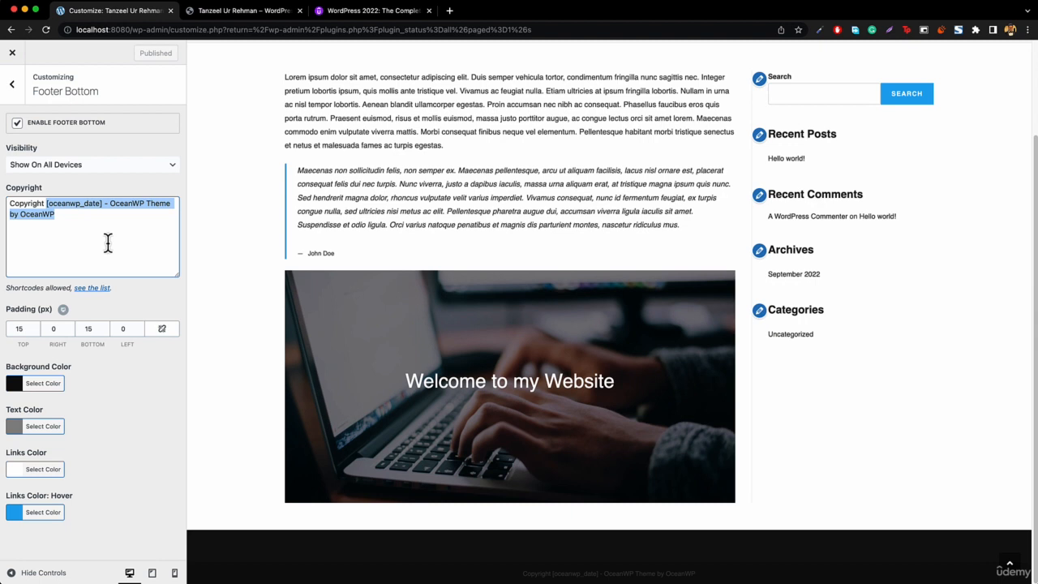
pyautogui.write('[')
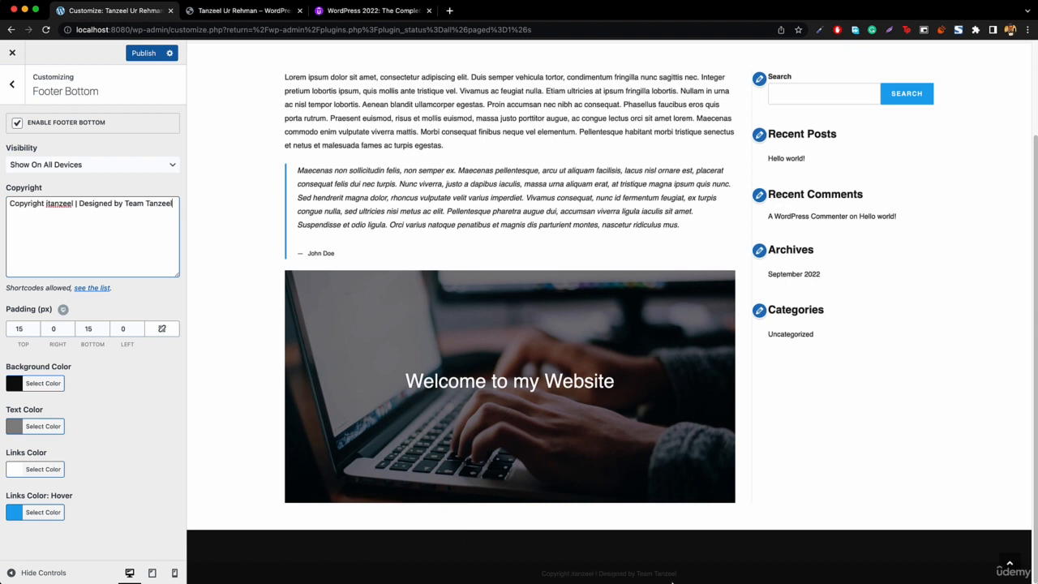
# Step: Set the Footer Bottom text color to white (#ffffff) and return to the main customizer options
pyautogui.click(27, 427)
pyautogui.moveTo(41, 488); pyautogui.dragTo(12, 467)
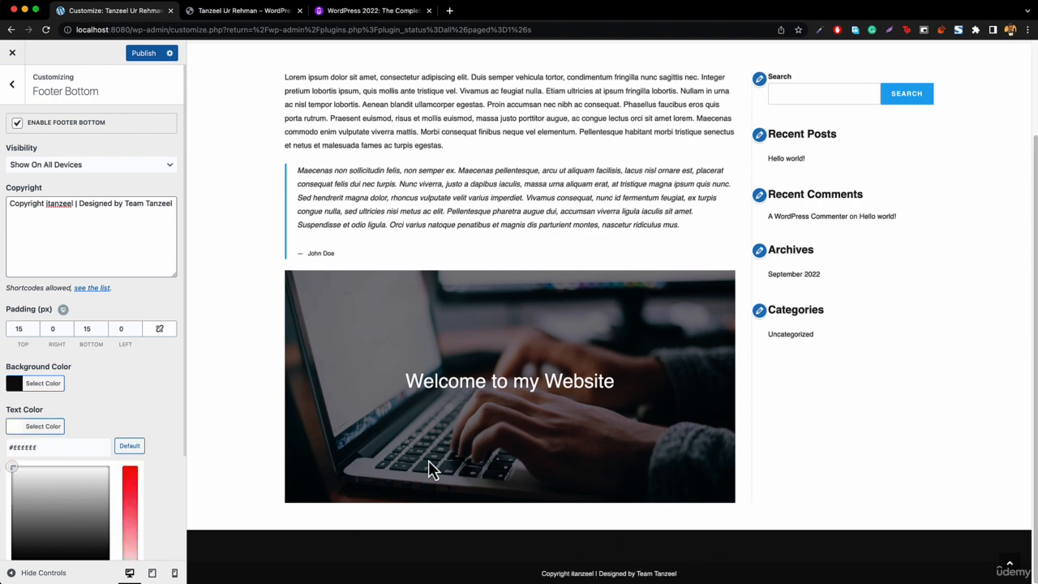
pyautogui.click(12, 85)
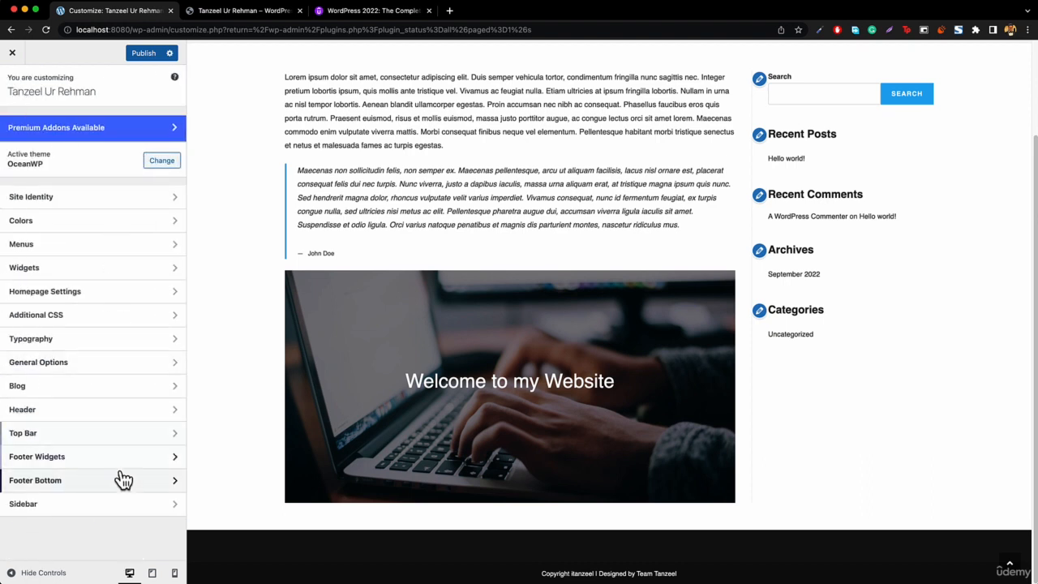
# Step: Set the Footer Widgets area to 3 columns to match the footer of the live reference site
pyautogui.click(248, 13)
pyautogui.scroll(-1, 502, 420)
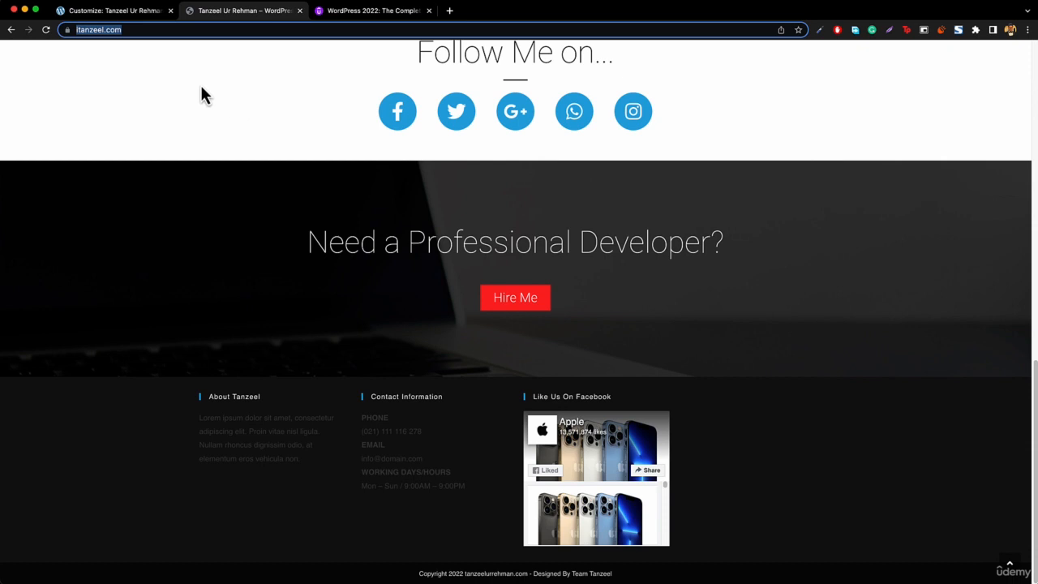
pyautogui.click(117, 11)
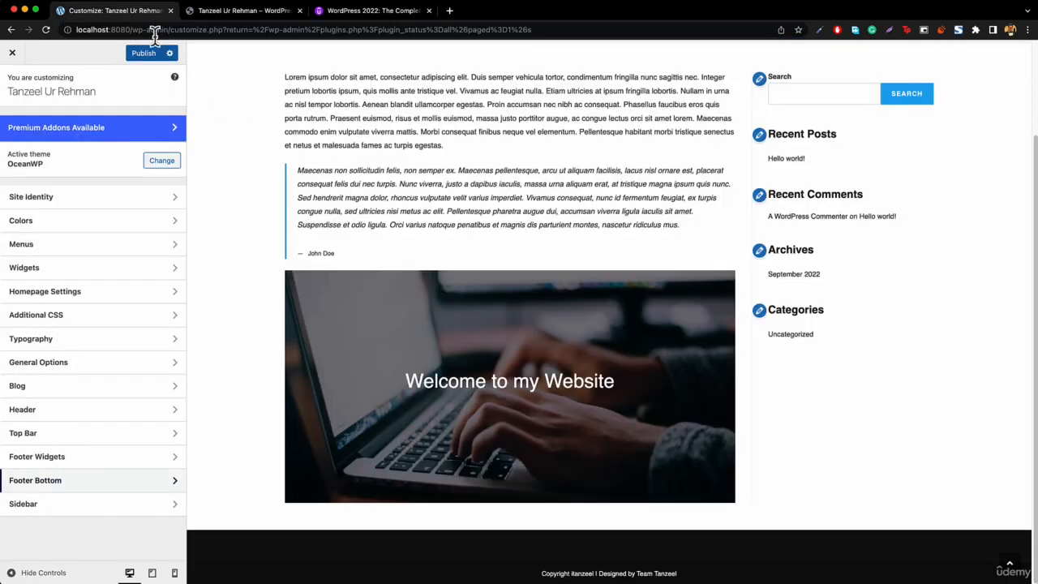
pyautogui.click(71, 460)
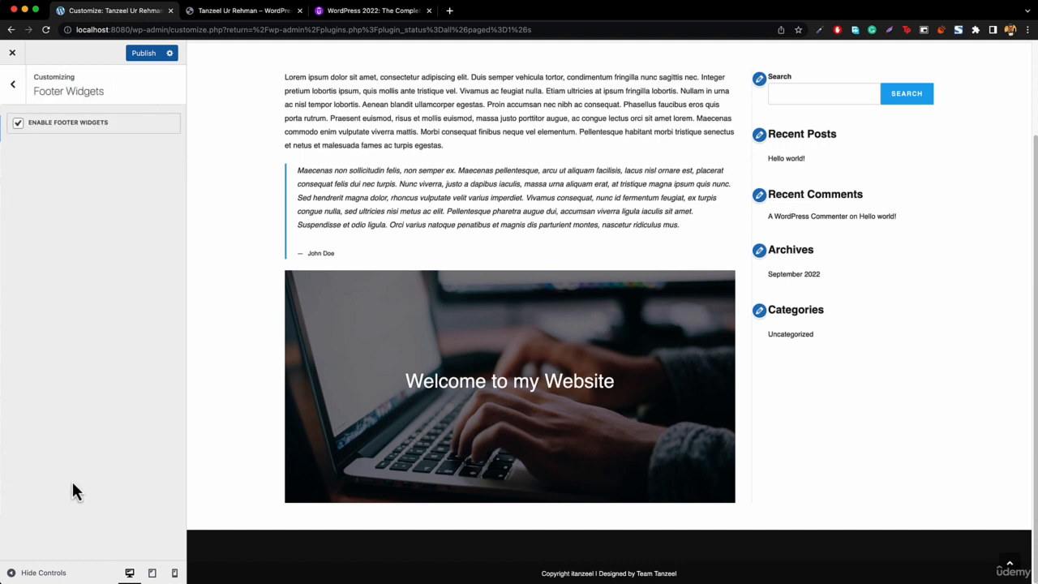
pyautogui.scroll(-5, 110, 228)
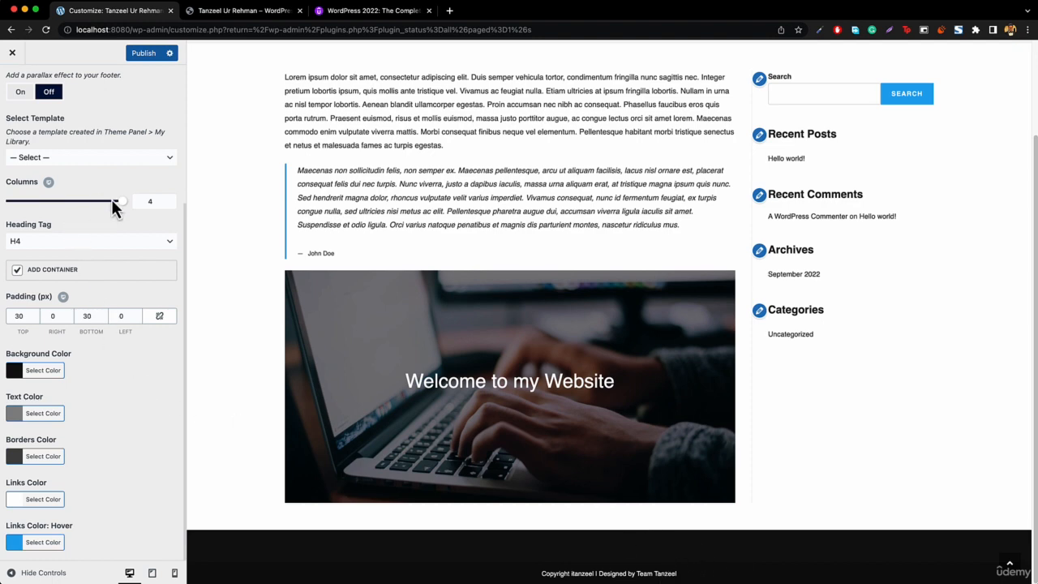
pyautogui.moveTo(120, 207); pyautogui.dragTo(98, 209)
pyautogui.click(238, 12)
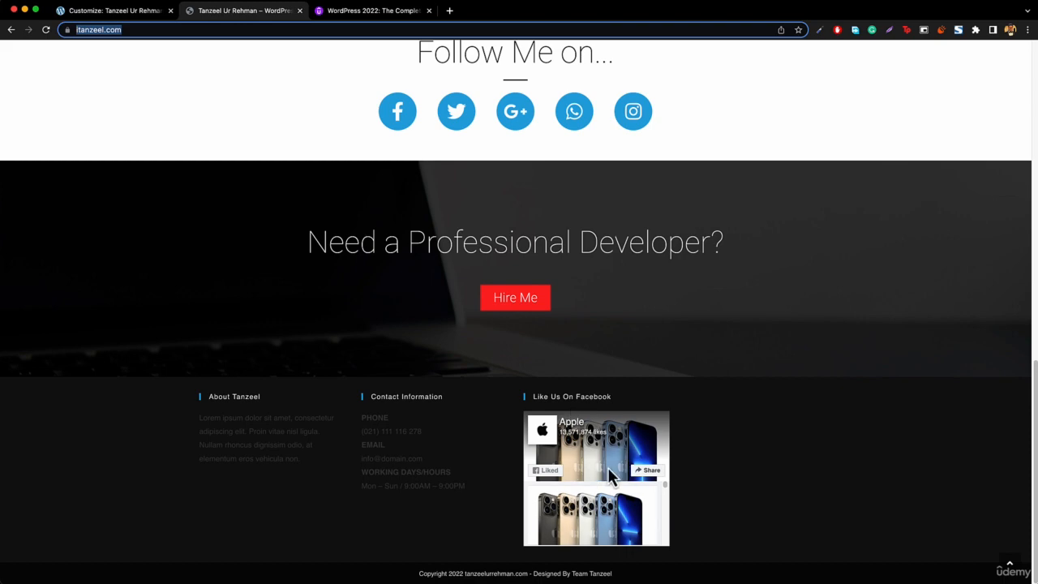
pyautogui.click(104, 16)
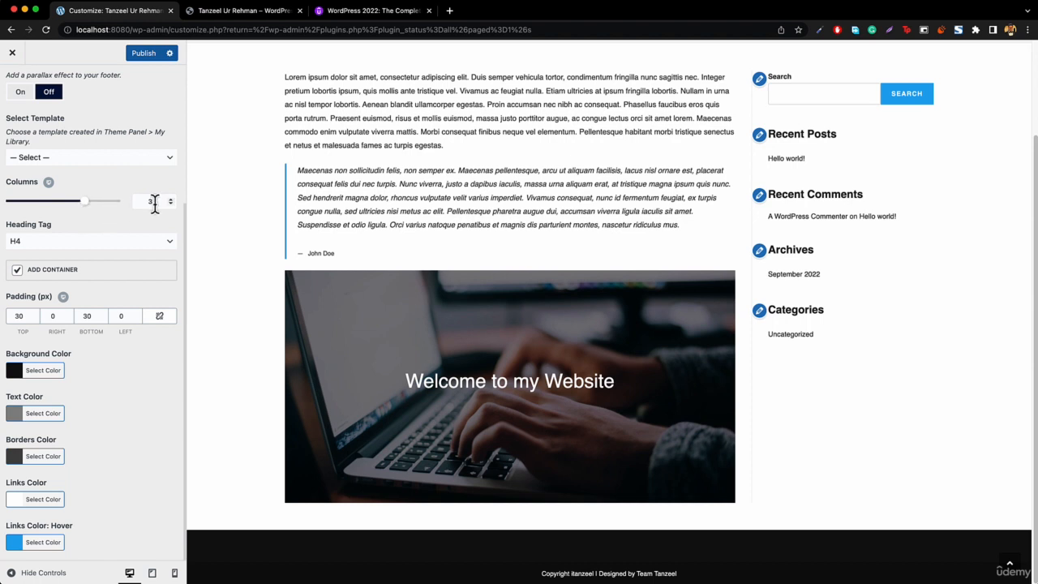
pyautogui.scroll(5, 138, 204)
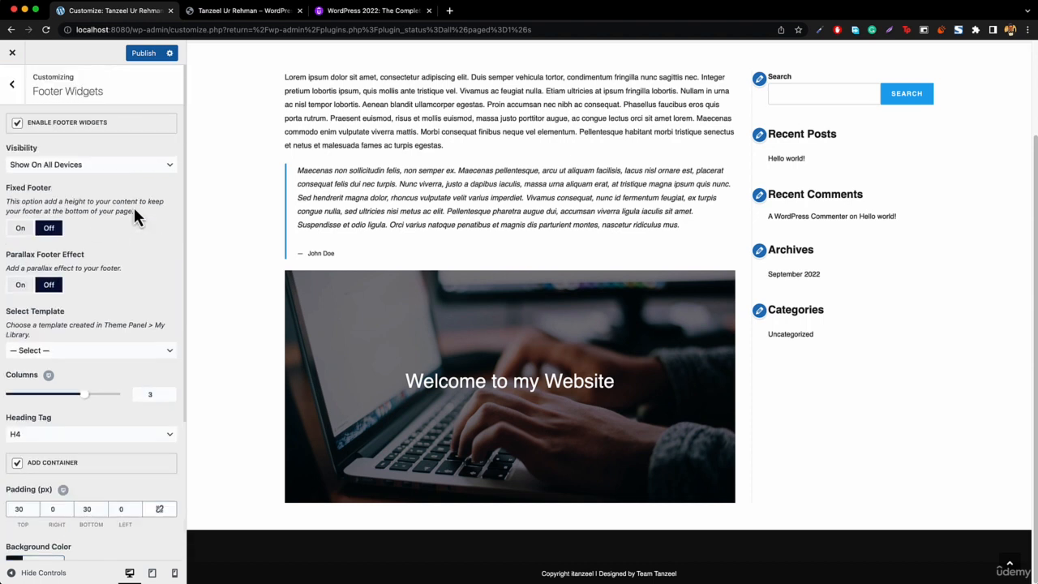
pyautogui.click(11, 90)
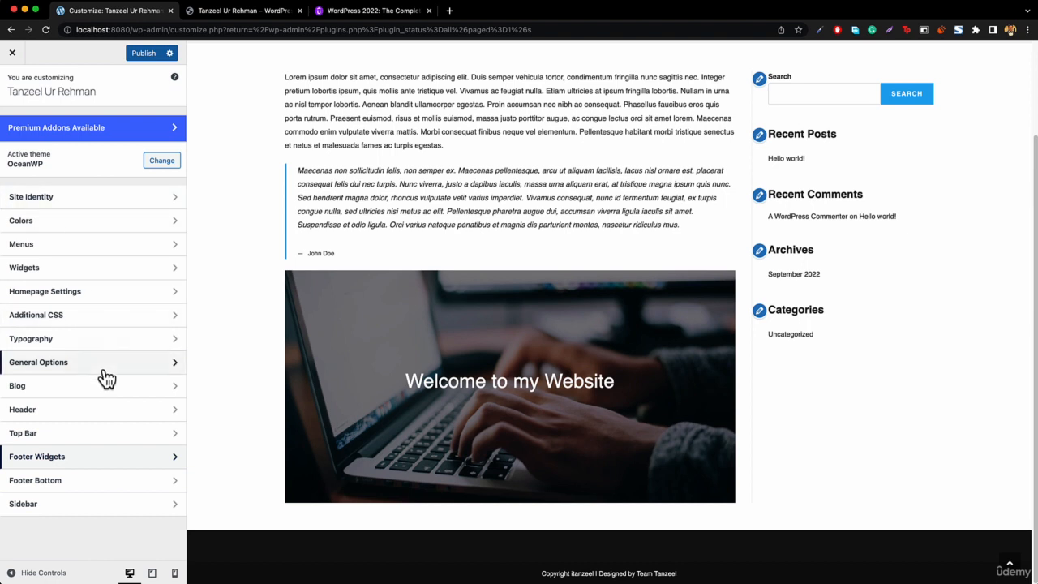
# Step: Add a Text widget to the Footer 1 widget area
pyautogui.click(43, 274)
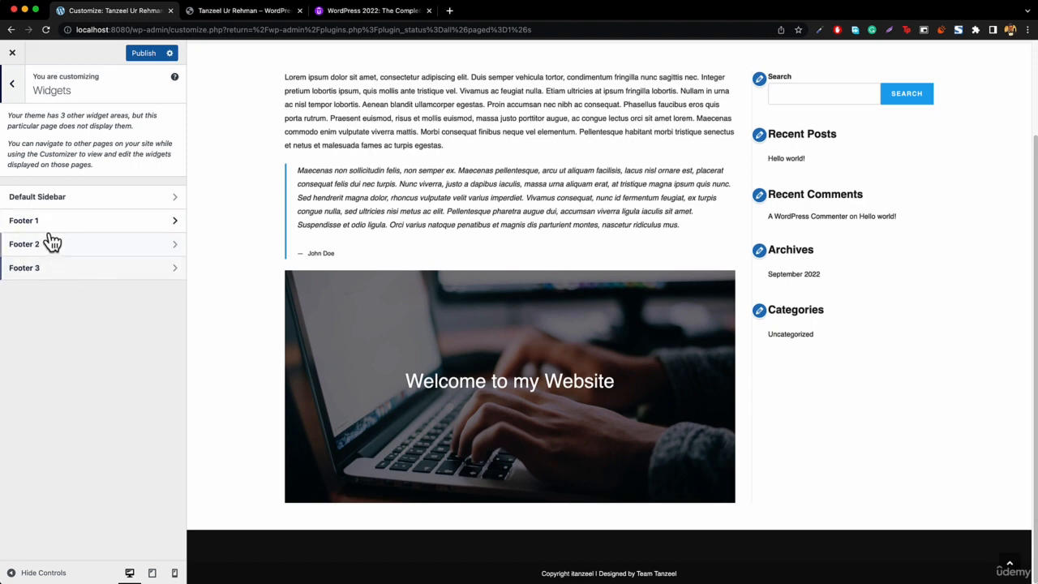
pyautogui.click(39, 226)
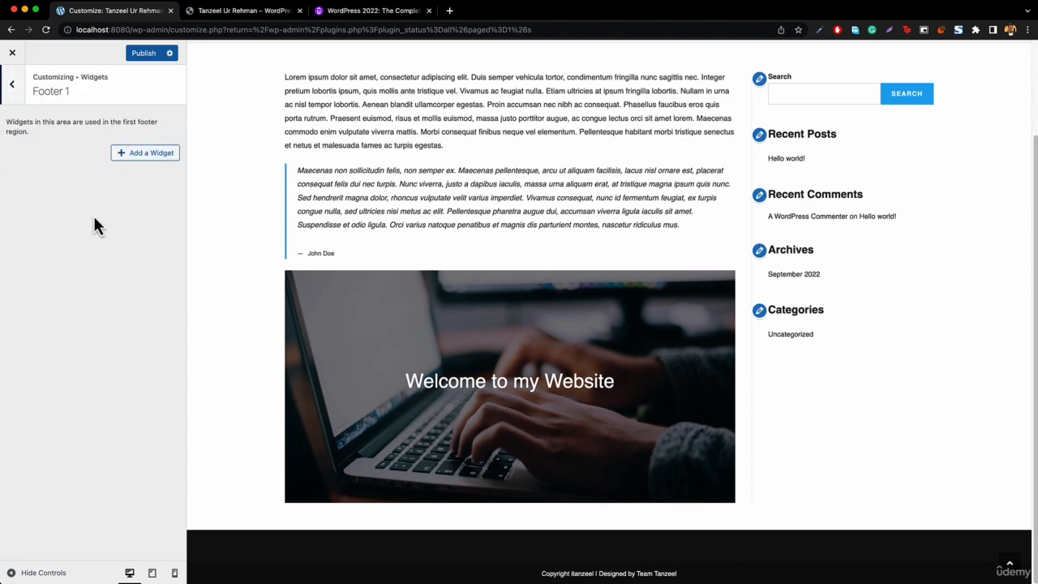
pyautogui.click(150, 154)
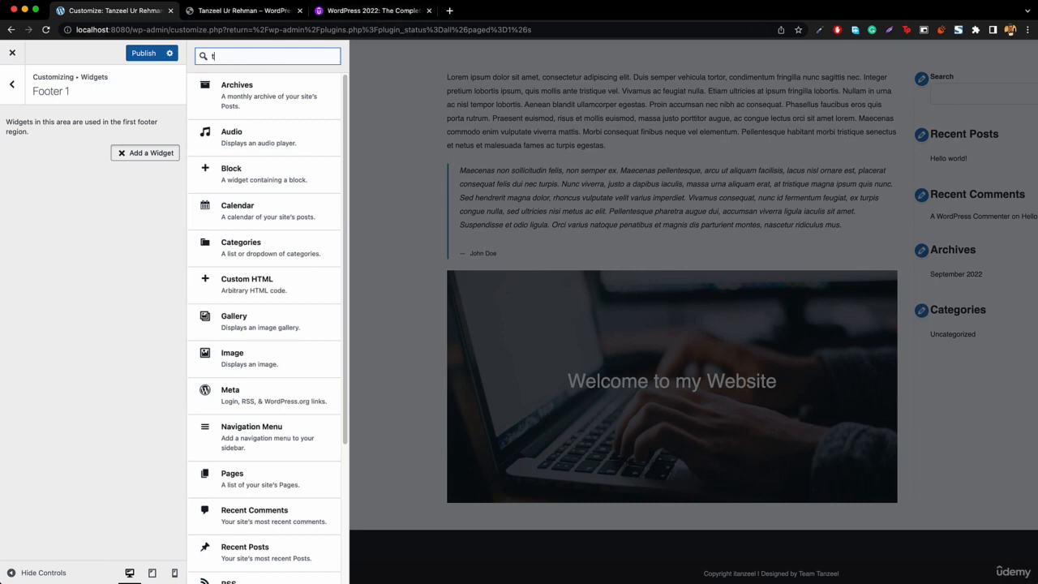
pyautogui.write('text')
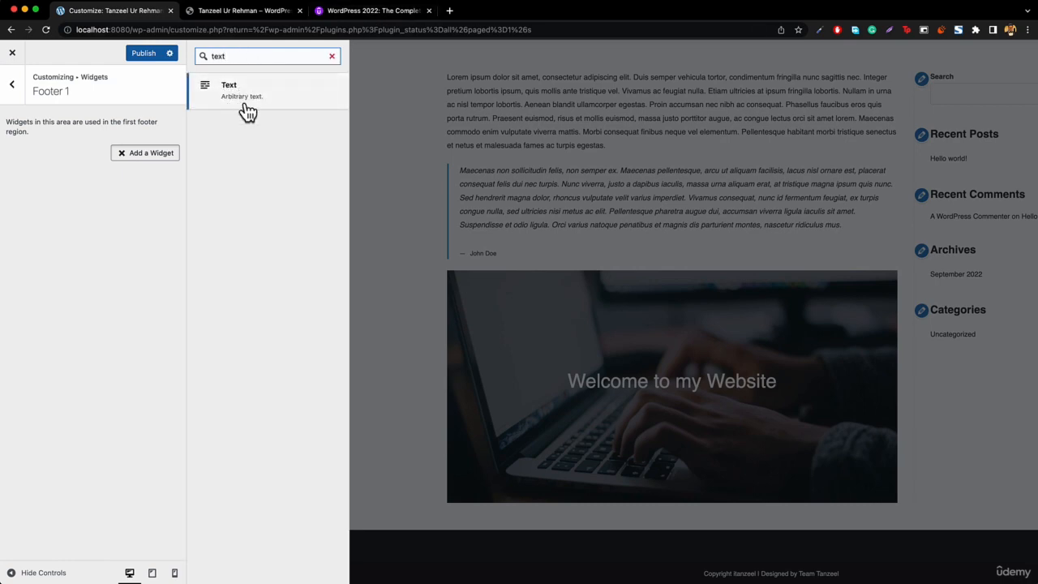
pyautogui.click(248, 112)
# Step: Title the Footer 1 text widget "About" plus the owner's first name, matching the first footer heading on the reference site
pyautogui.click(62, 199)
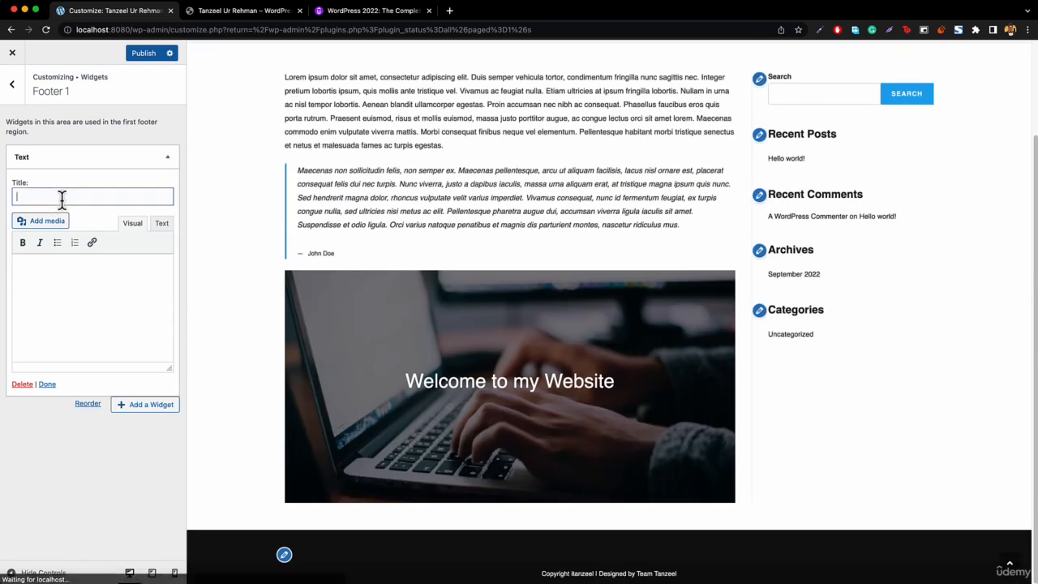
pyautogui.click(231, 15)
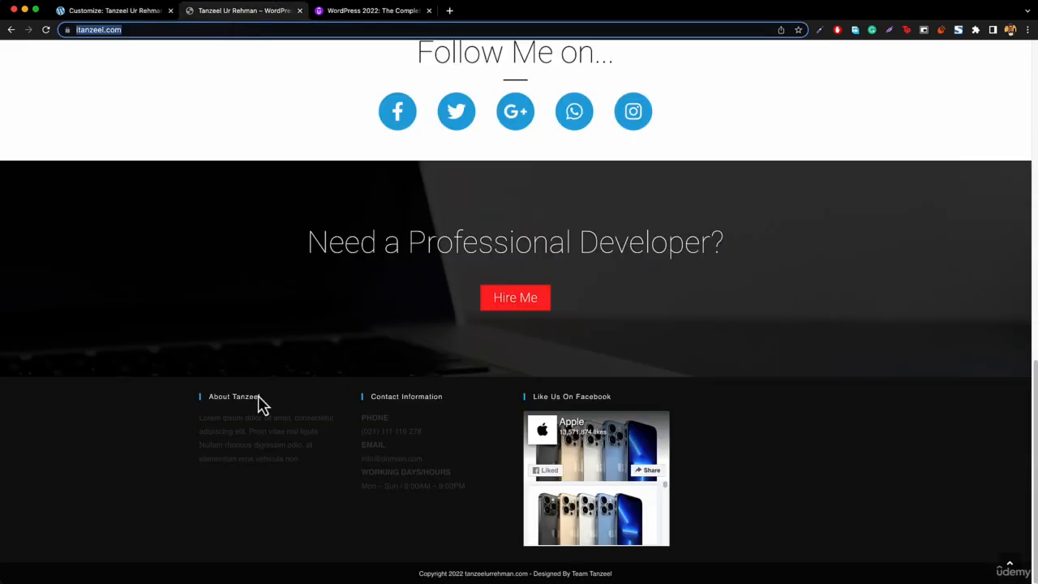
pyautogui.click(211, 406)
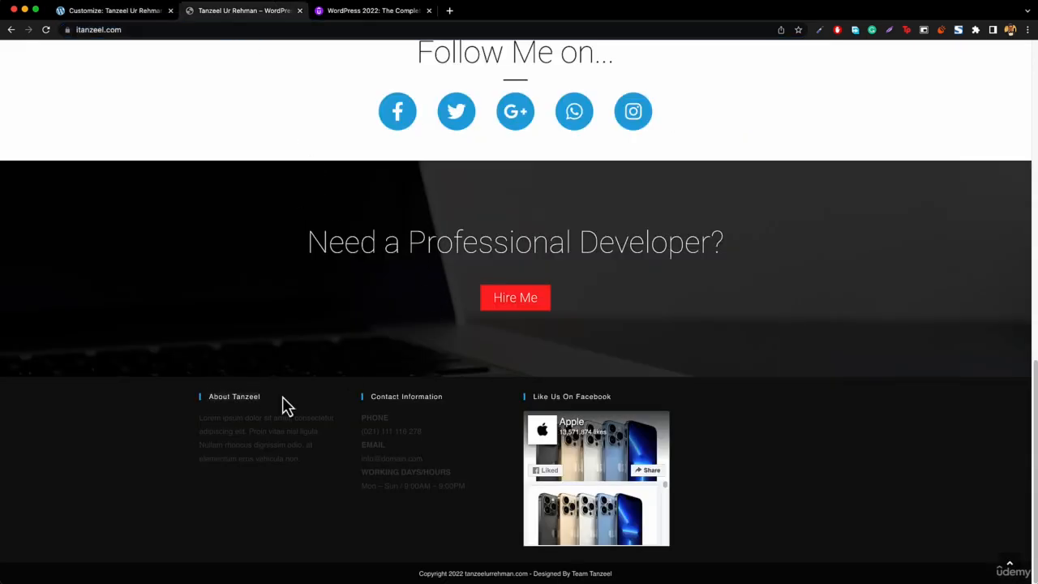
pyautogui.click(139, 13)
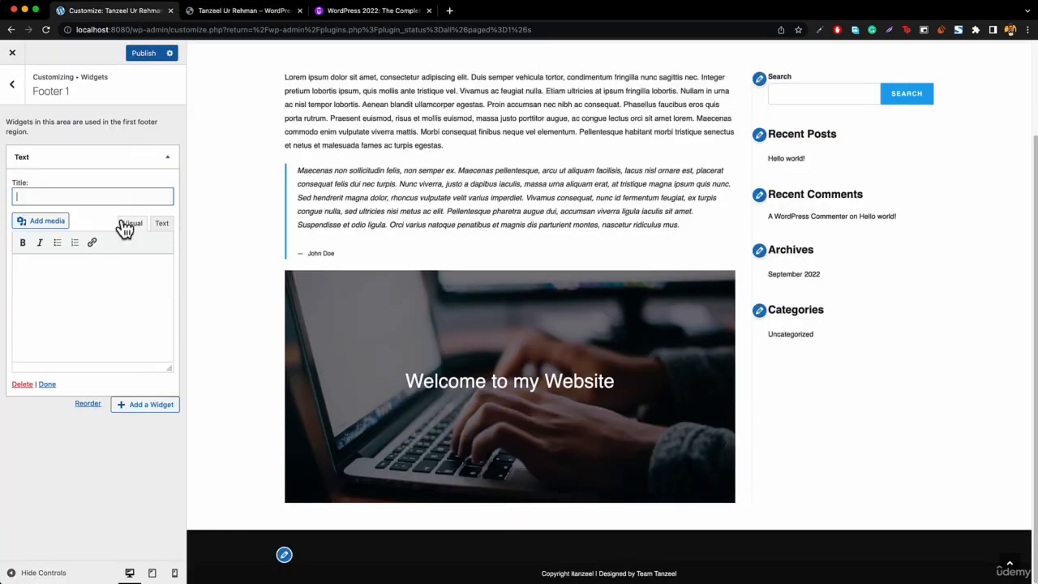
pyautogui.click(90, 310)
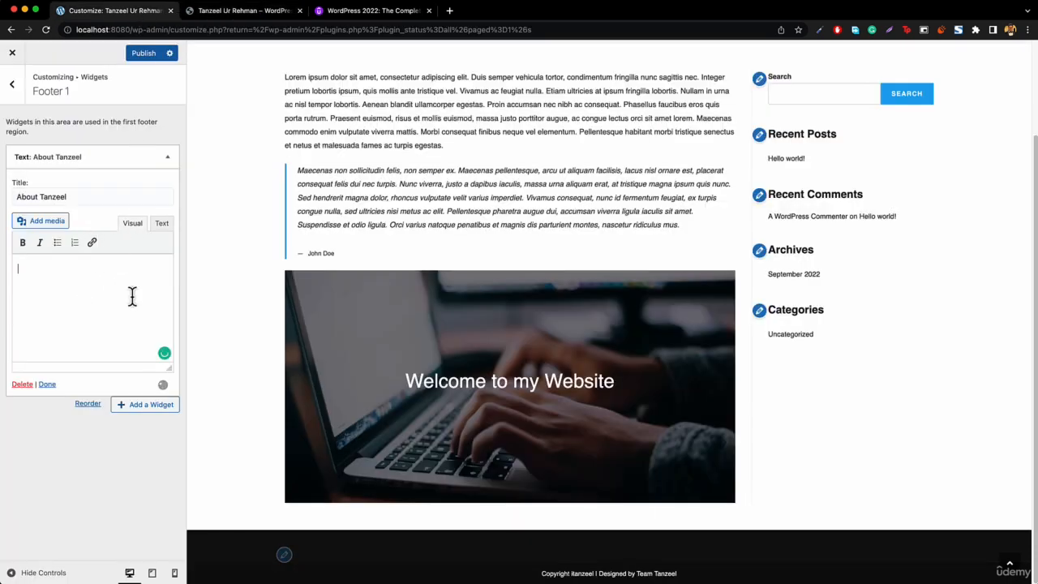
# Step: Open the Lorem Ipsum generator site lipsum.com in a new browser tab
pyautogui.click(449, 10)
pyautogui.write('lips')
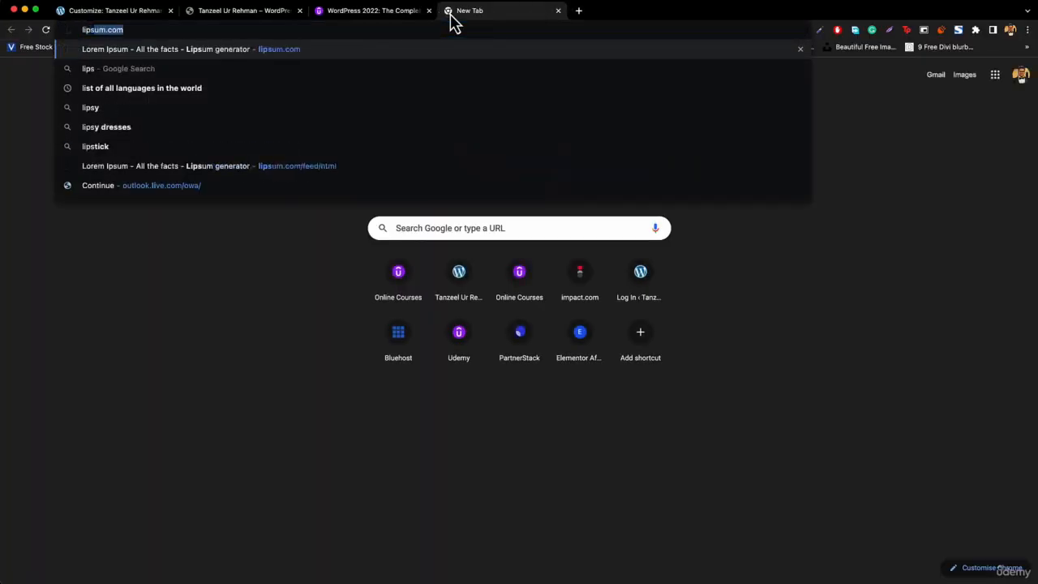
pyautogui.press('Return')
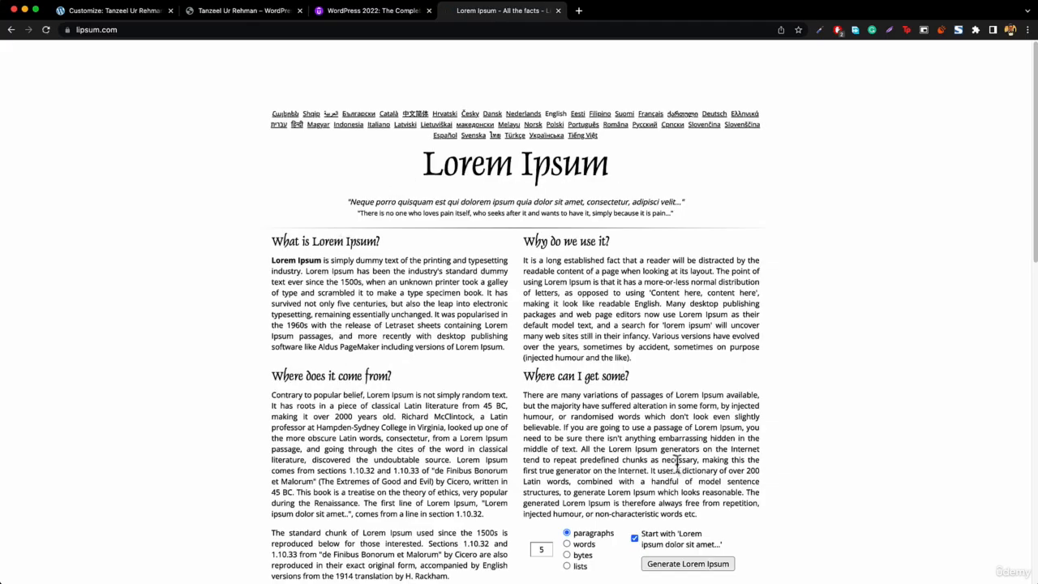
# Step: Generate five Lorem Ipsum paragraphs and copy the first one into the body of the Footer 1 text widget in the customizer
pyautogui.click(693, 565)
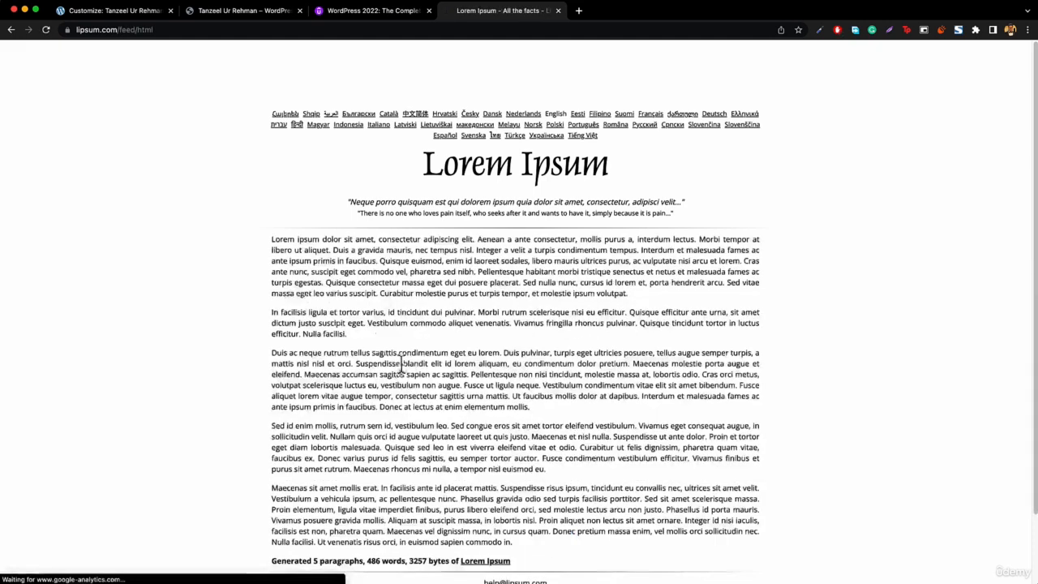
pyautogui.moveTo(260, 248); pyautogui.dragTo(691, 302)
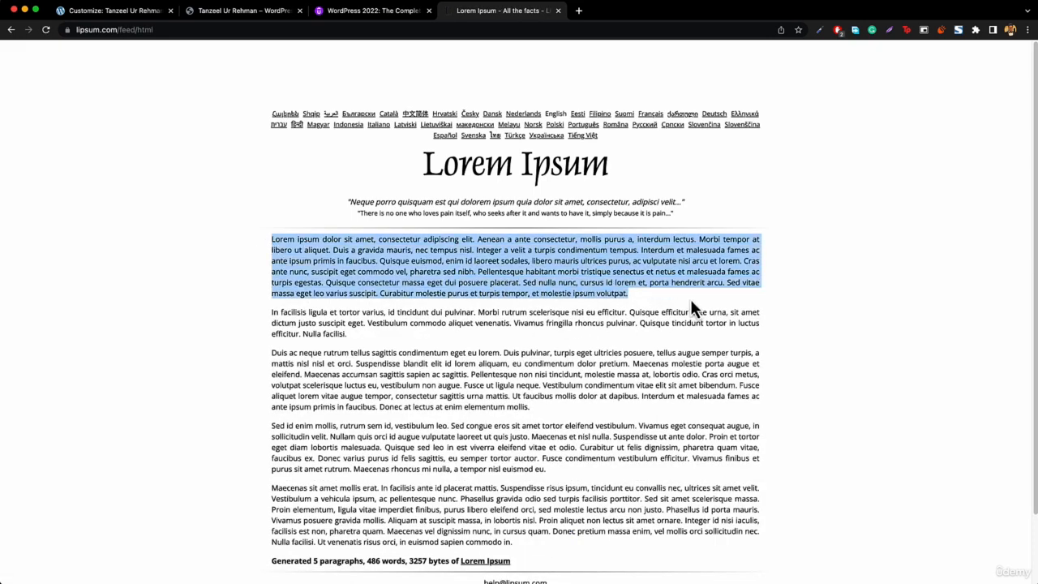
pyautogui.click(109, 12)
pyautogui.click(79, 324)
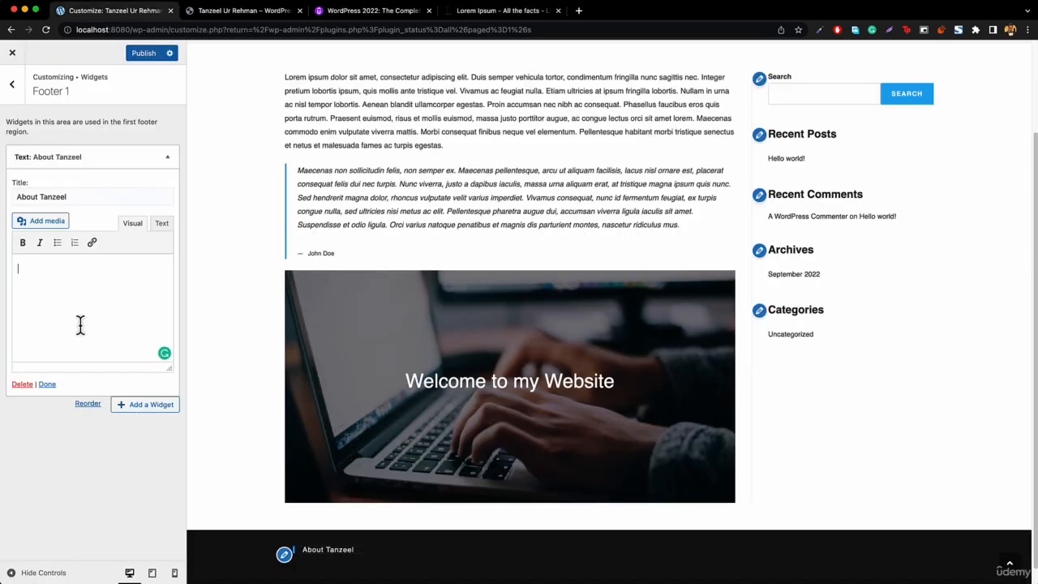
pyautogui.press('super+v')
pyautogui.scroll(-1, 410, 422)
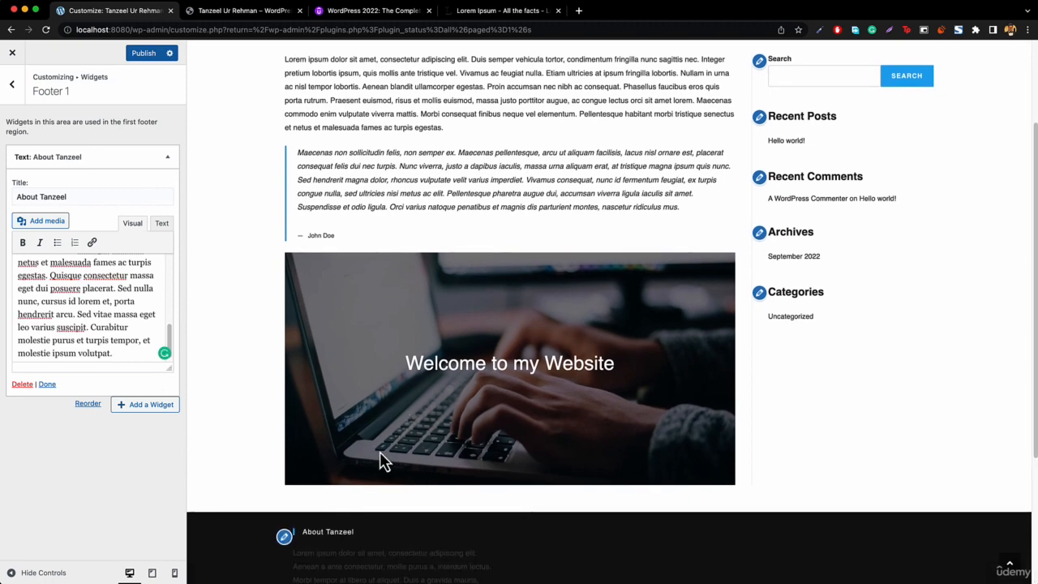
pyautogui.scroll(-5, 401, 484)
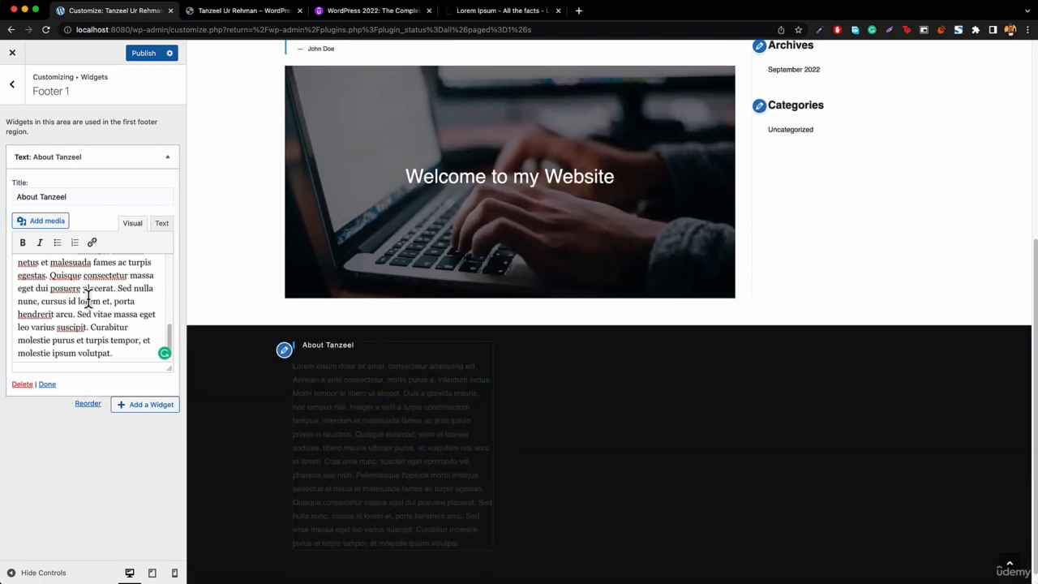
# Step: Shorten the Footer 1 widget's placeholder text by deleting everything after "pharetra sed nibh."
pyautogui.scroll(3, 91, 306)
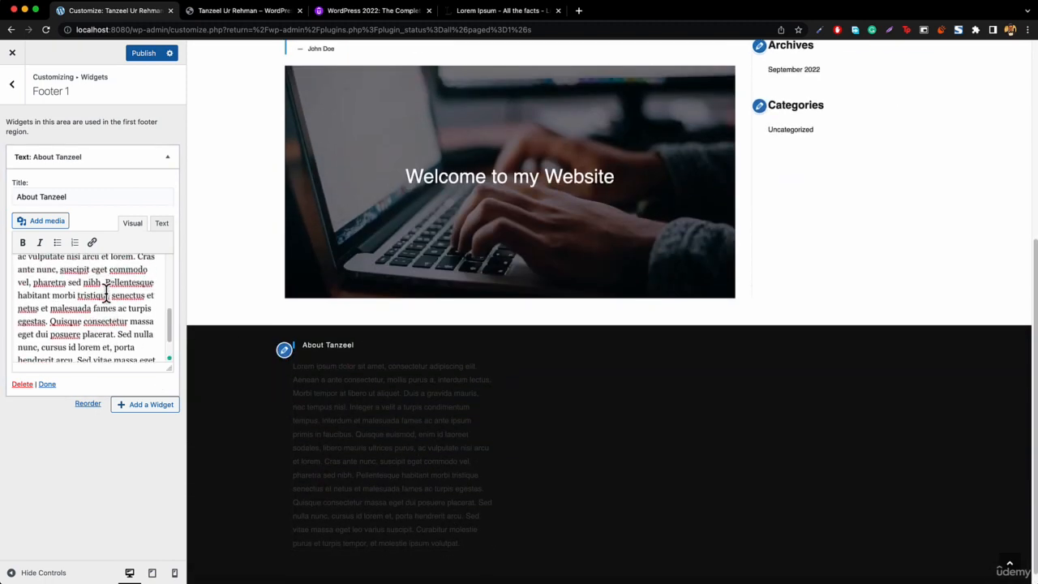
pyautogui.moveTo(106, 288); pyautogui.dragTo(141, 405)
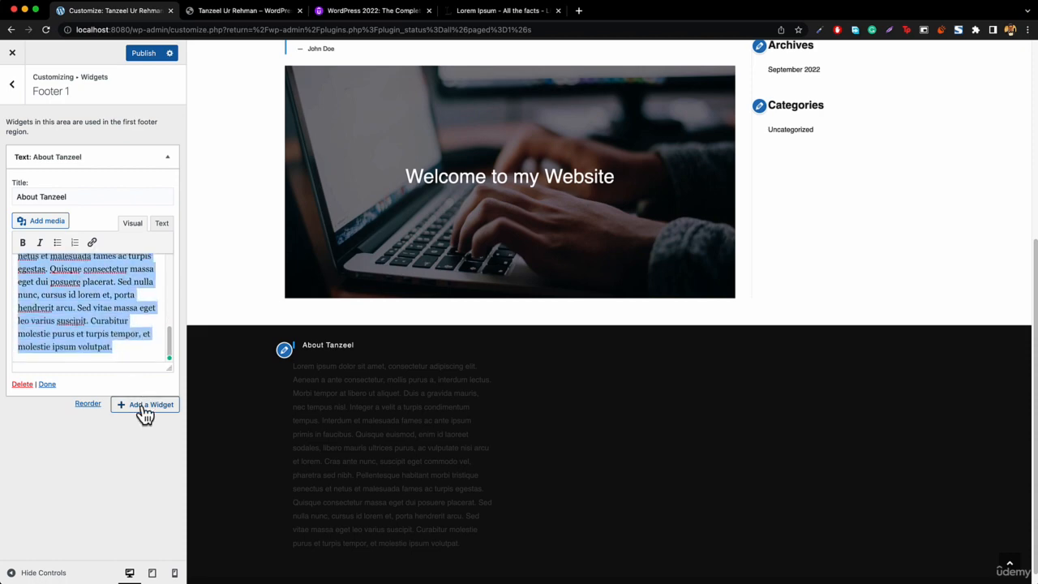
pyautogui.press('BackSpace')
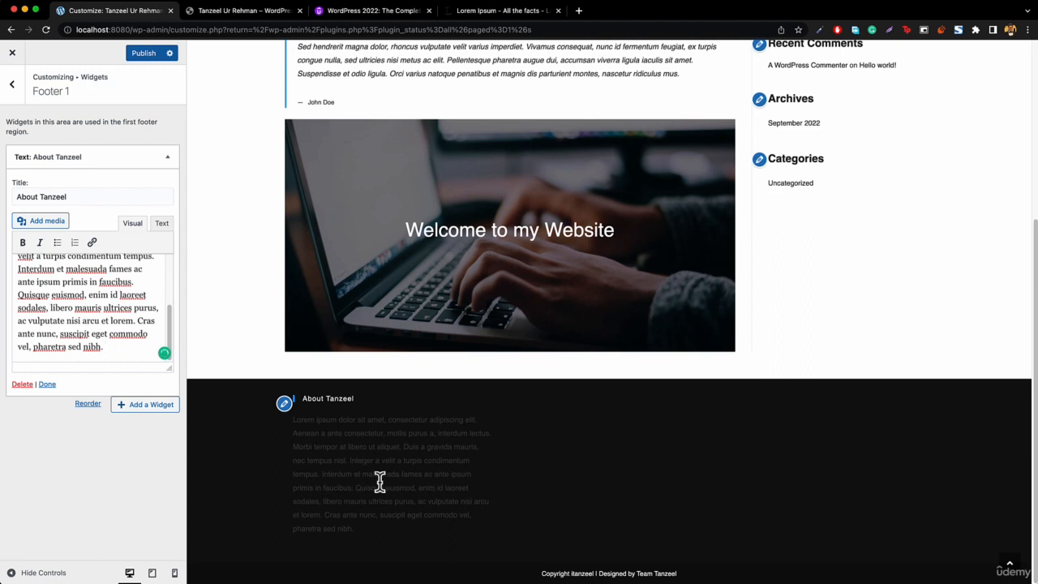
# Step: Add a Text widget to the Footer 2 widget area and title it "Contact Information"
pyautogui.click(12, 85)
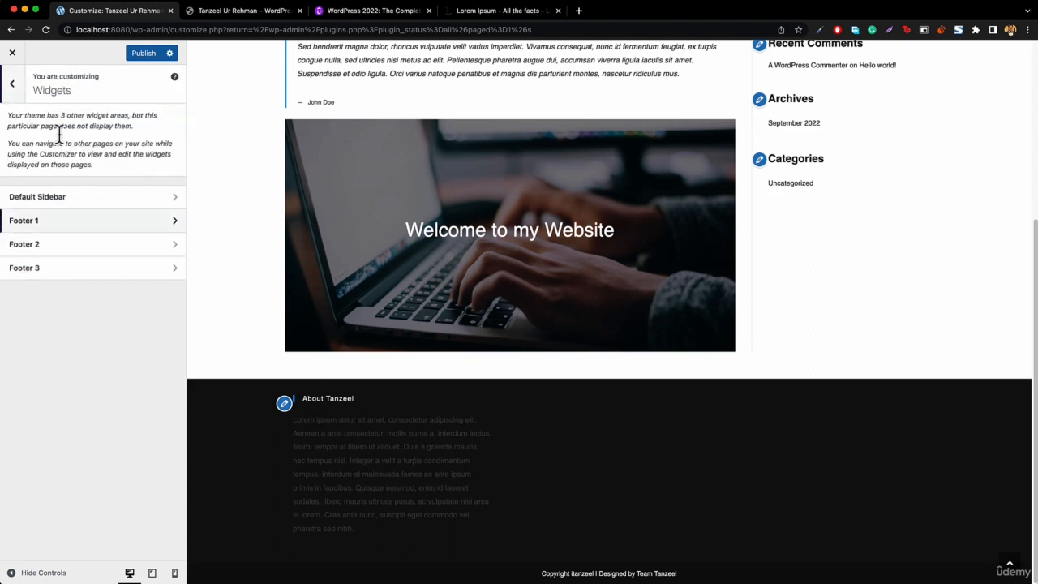
pyautogui.click(61, 247)
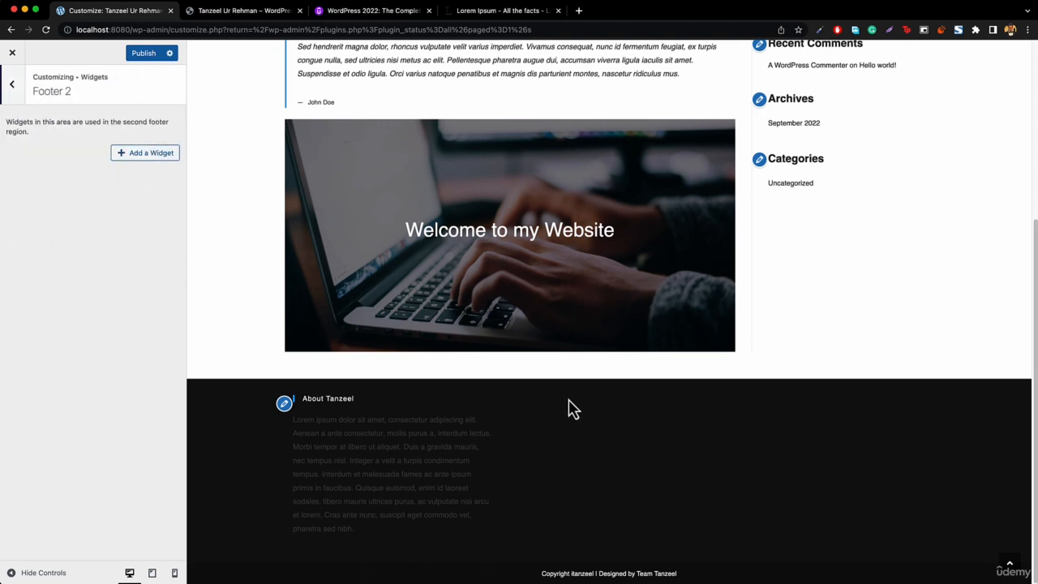
pyautogui.click(134, 154)
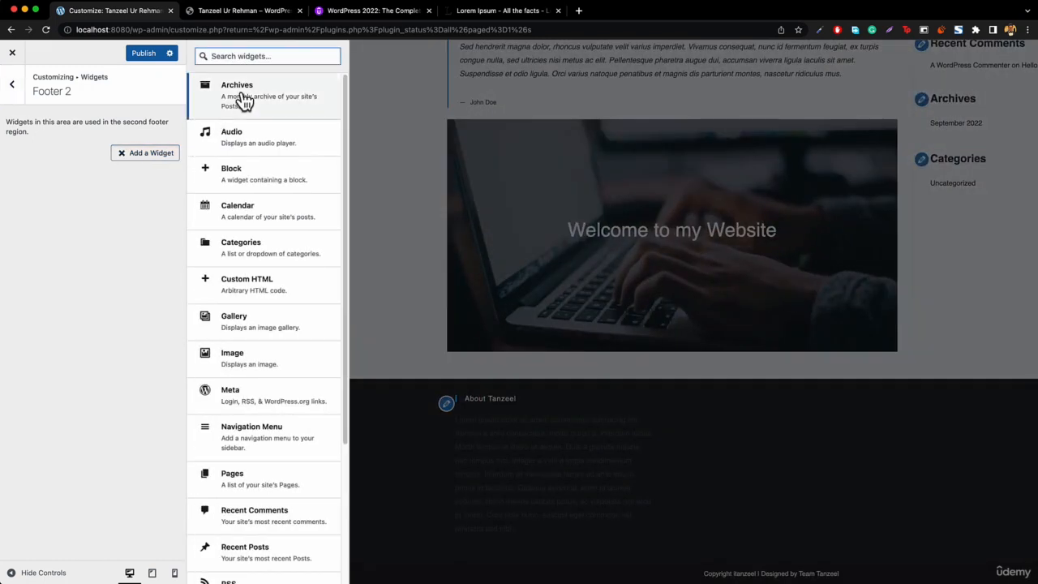
pyautogui.write('text')
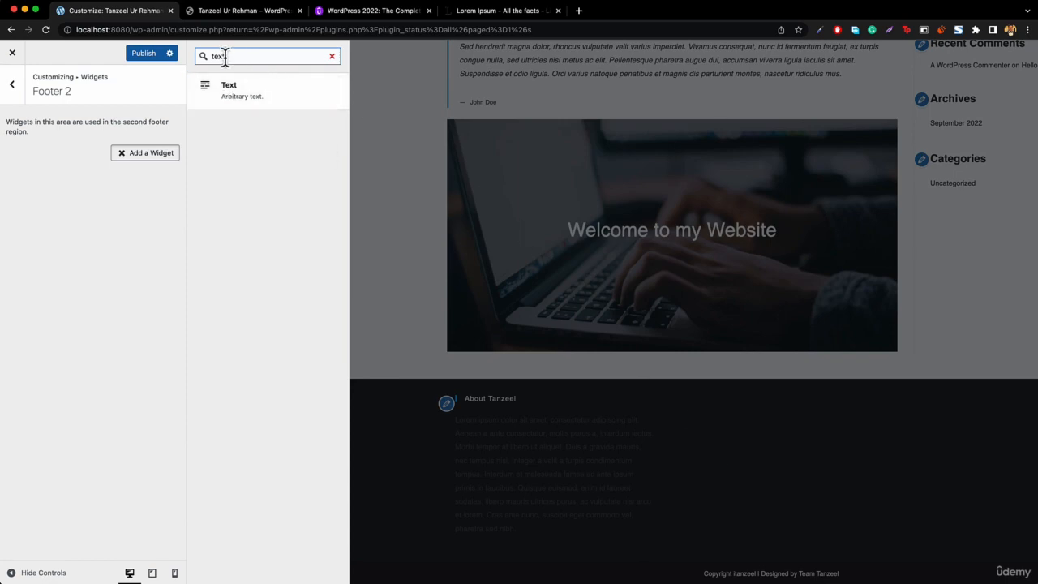
pyautogui.click(257, 93)
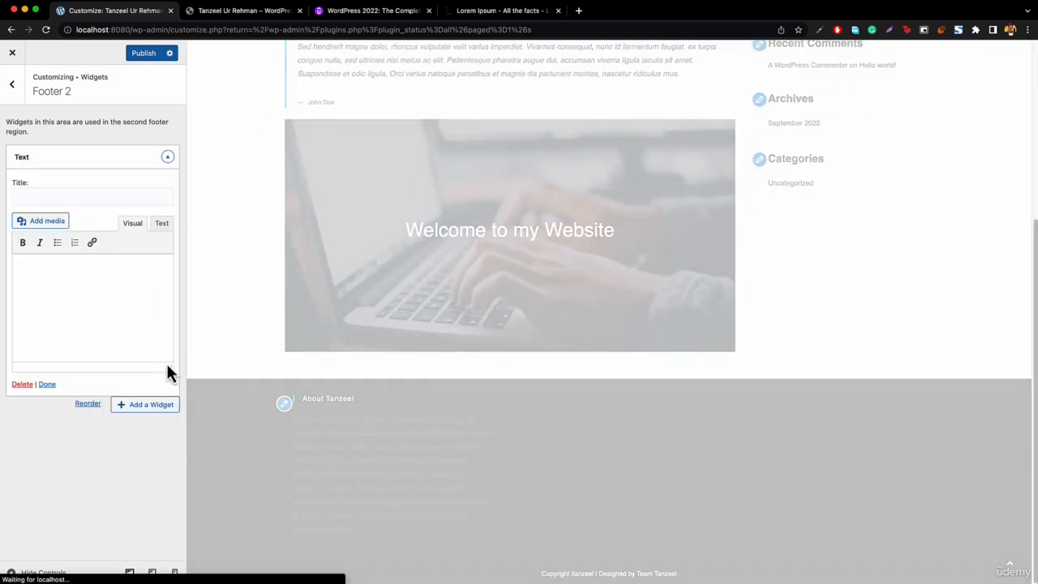
pyautogui.click(64, 199)
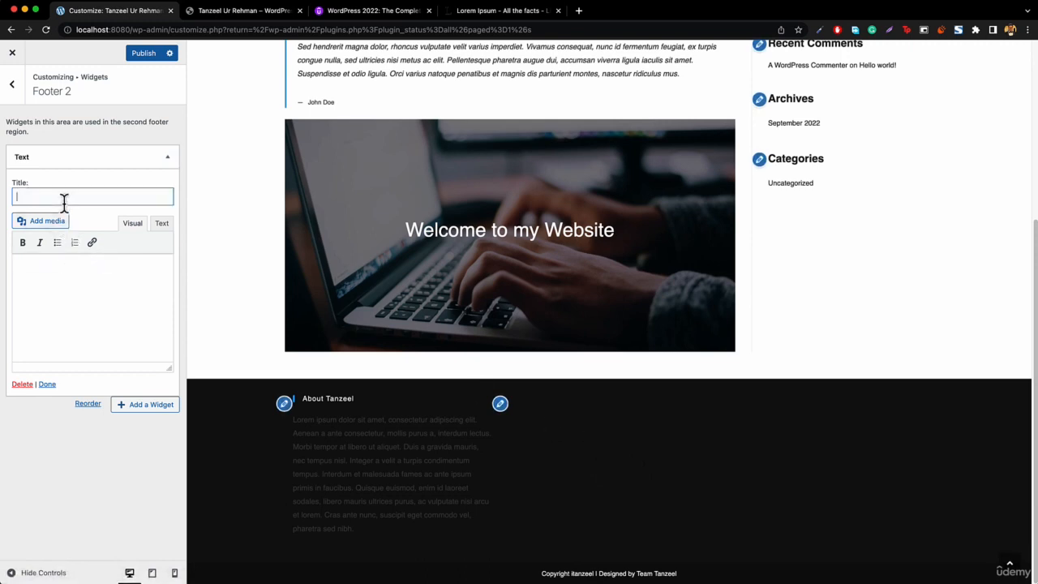
pyautogui.write('Contact Information')
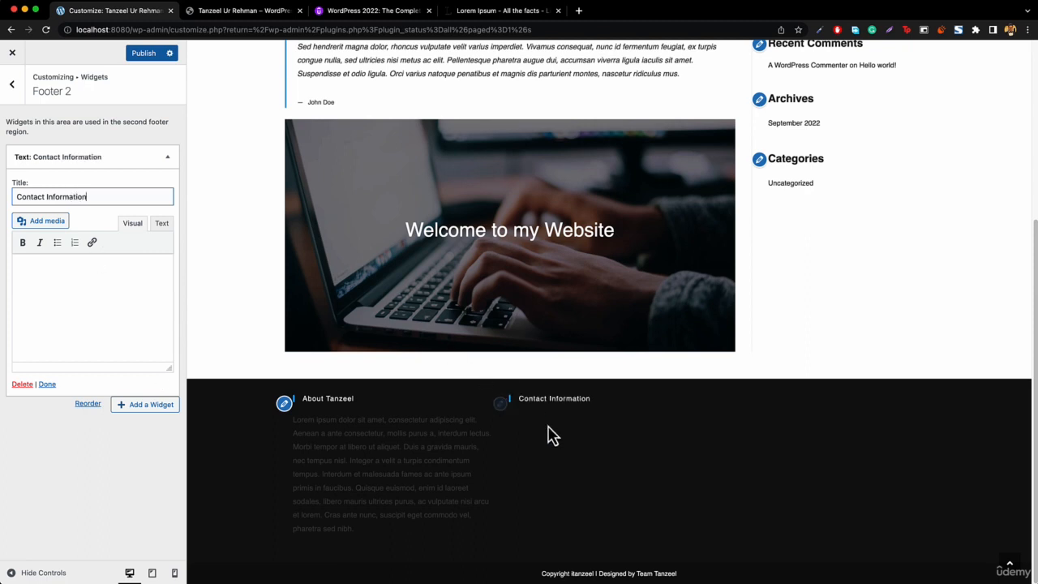
# Step: Copy the phone, email and working days/hours block from the reference site's footer into the body of the Footer 2 text widget
pyautogui.click(246, 15)
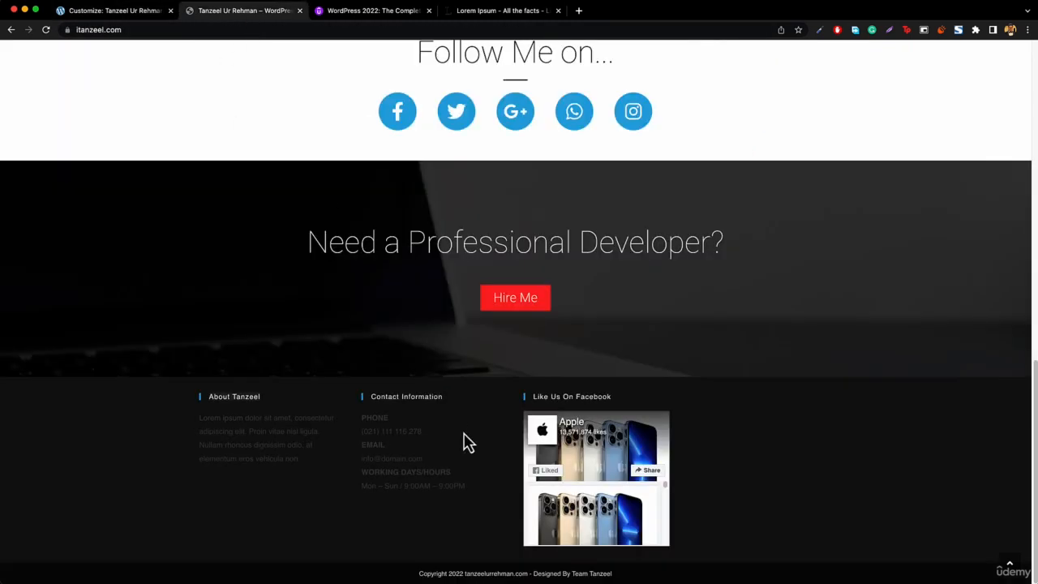
pyautogui.moveTo(364, 416); pyautogui.dragTo(474, 497)
pyautogui.press('super+c')
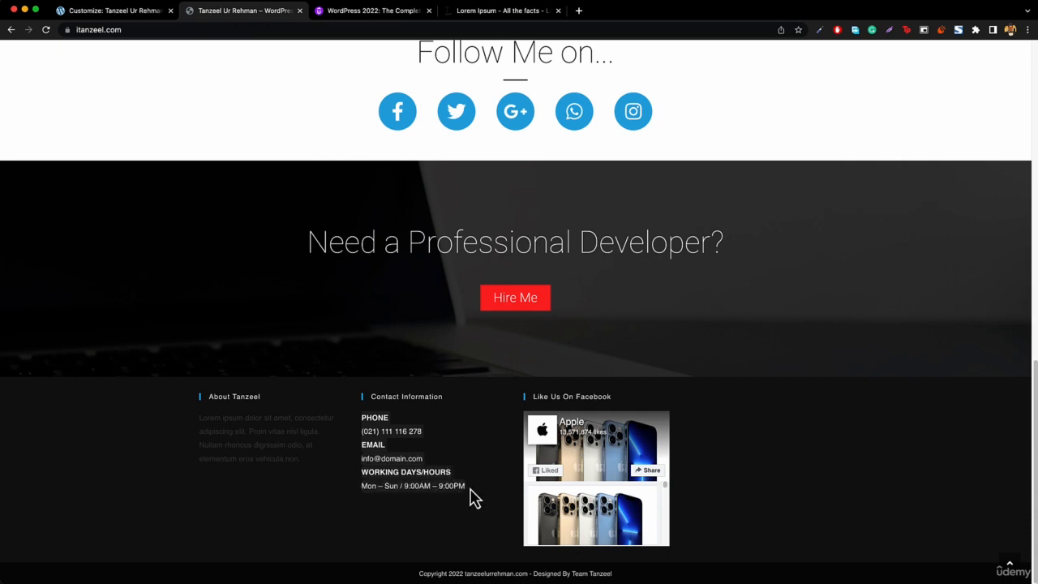
pyautogui.click(106, 12)
pyautogui.click(100, 301)
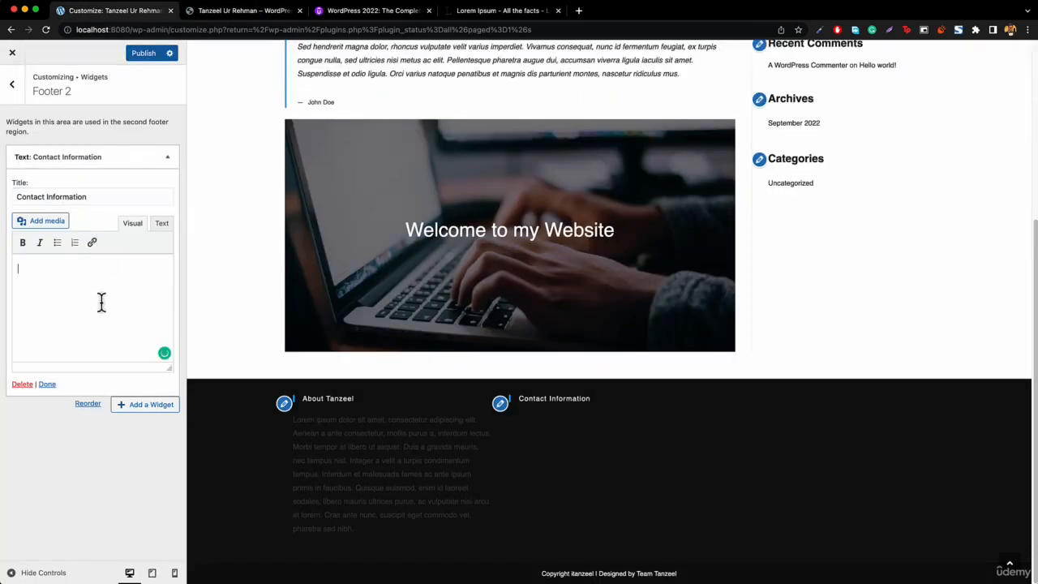
pyautogui.press('super+v')
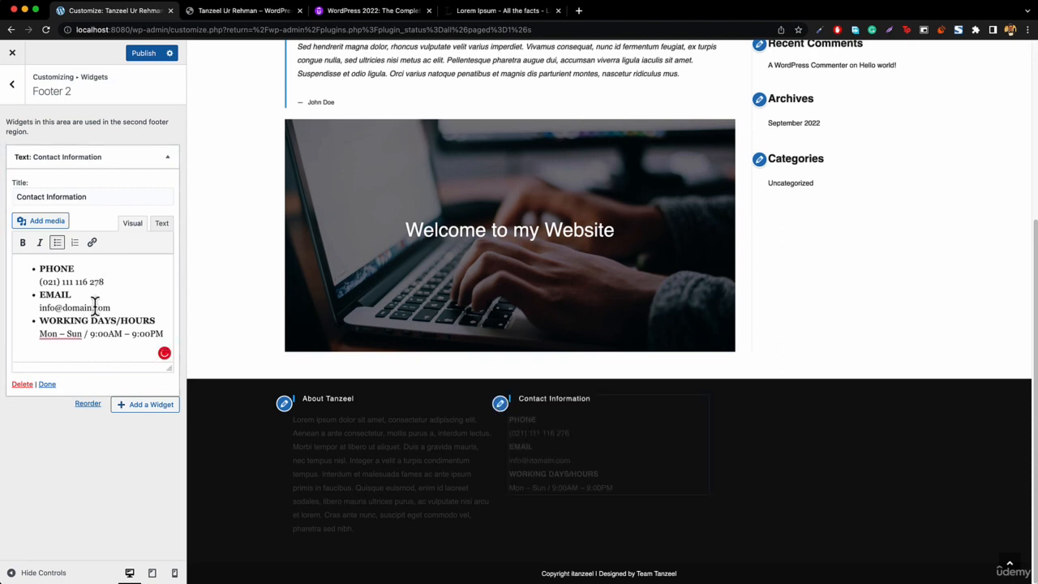
pyautogui.click(167, 161)
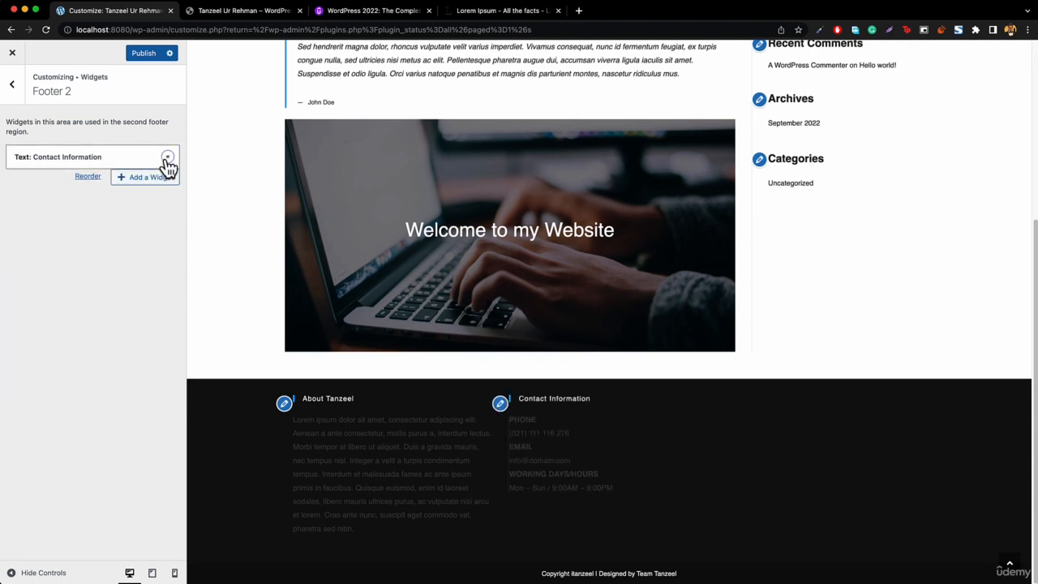
pyautogui.click(167, 158)
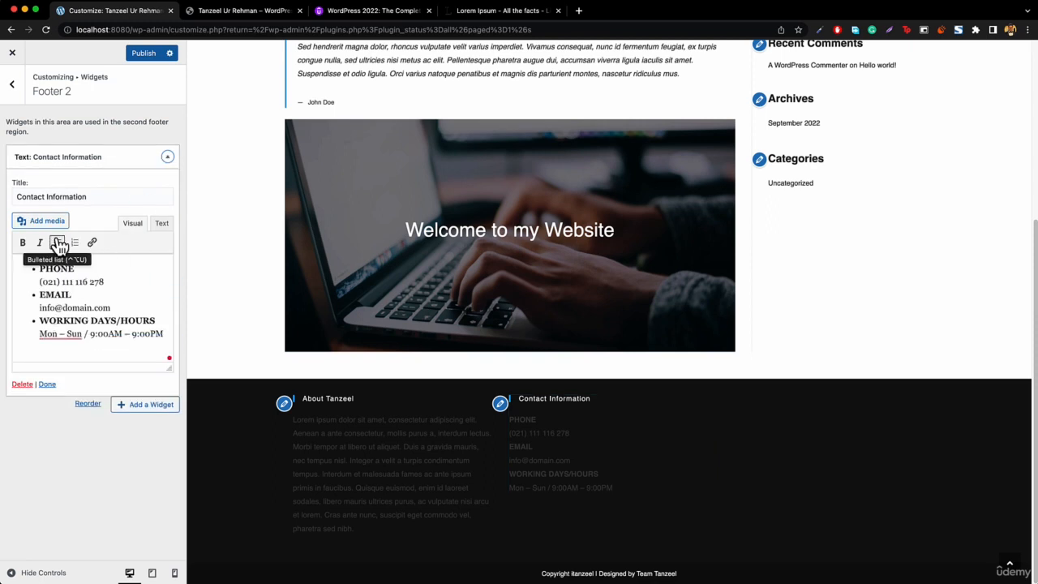
pyautogui.click(47, 297)
# Step: Open the Footer 3 widget area and browse the widgets available to add
pyautogui.click(13, 89)
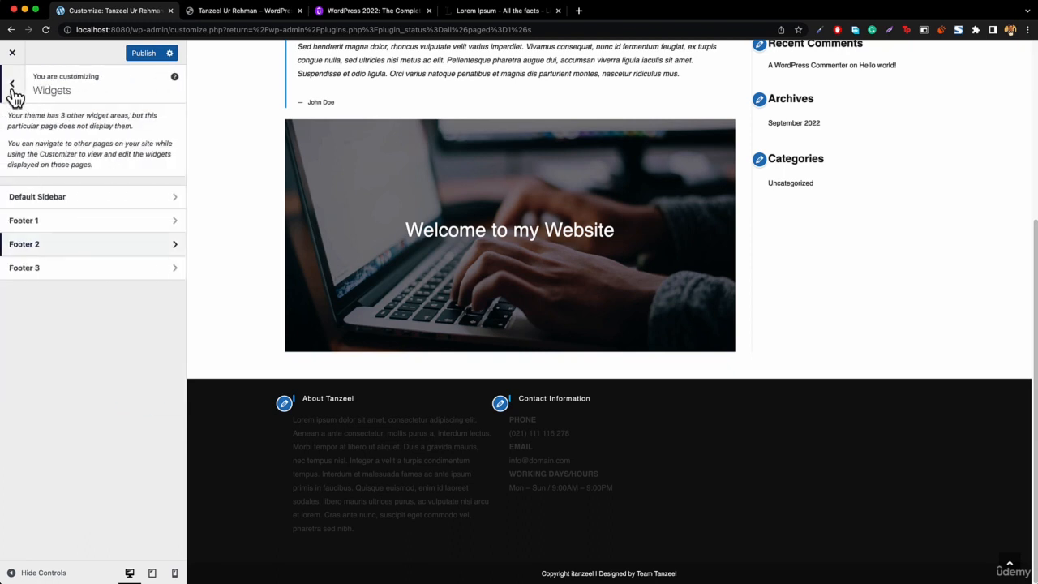
pyautogui.click(56, 276)
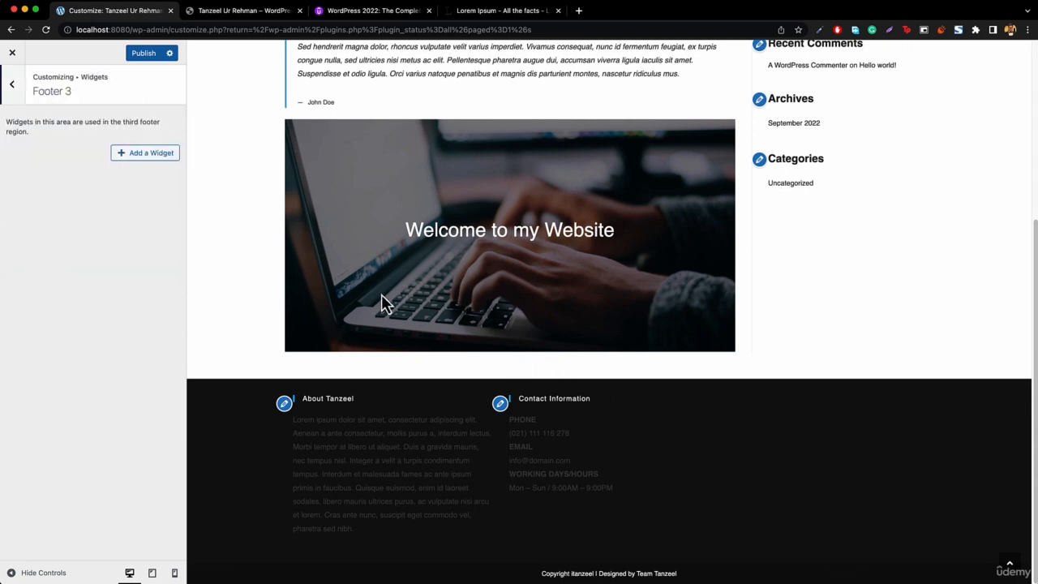
pyautogui.click(145, 159)
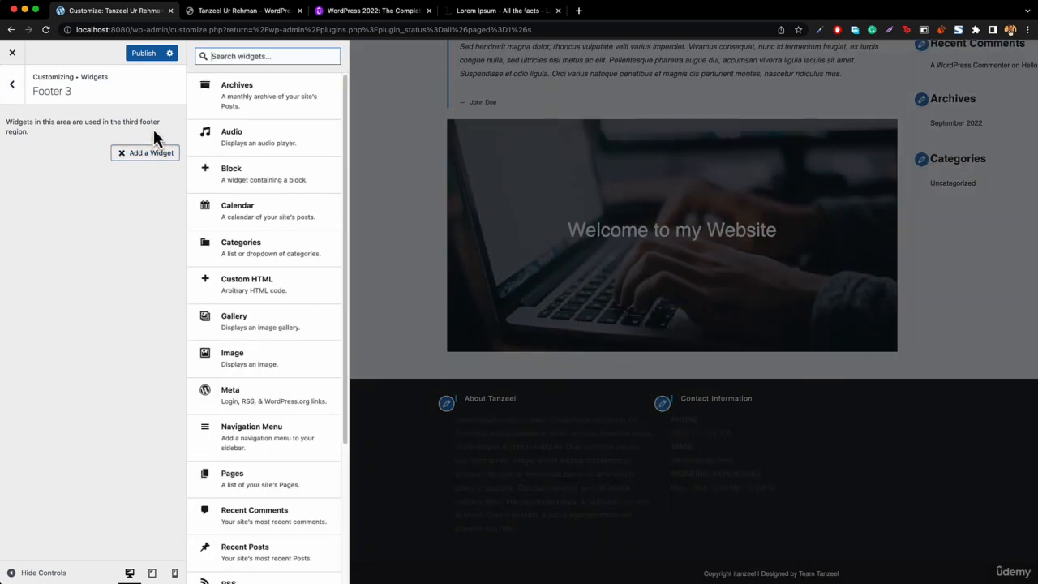
pyautogui.scroll(-5, 312, 254)
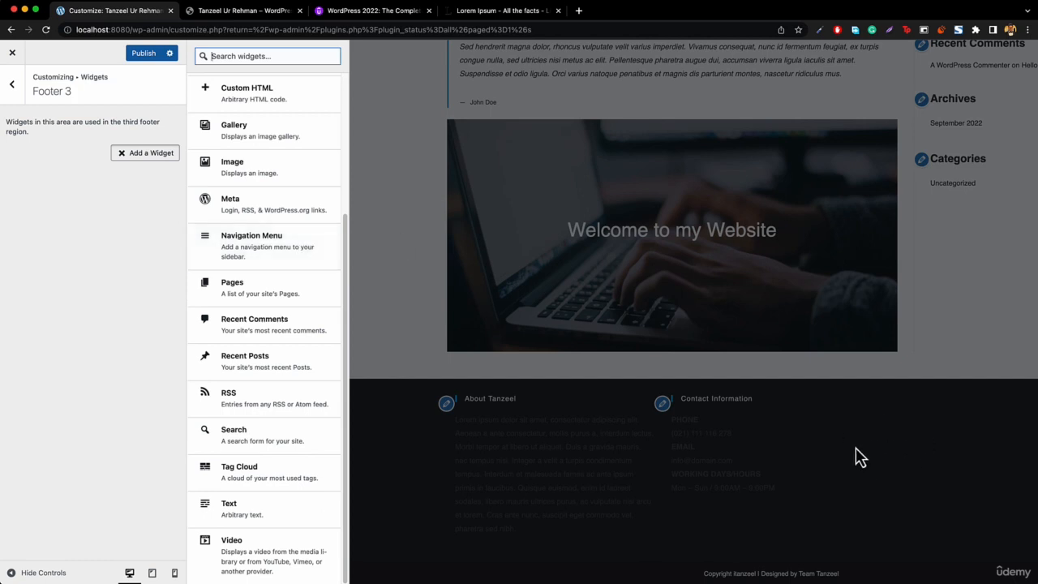
# Step: Close the Lorem Ipsum page, search the web for "facebook like box" and open Meta's Like Box documentation
pyautogui.click(529, 15)
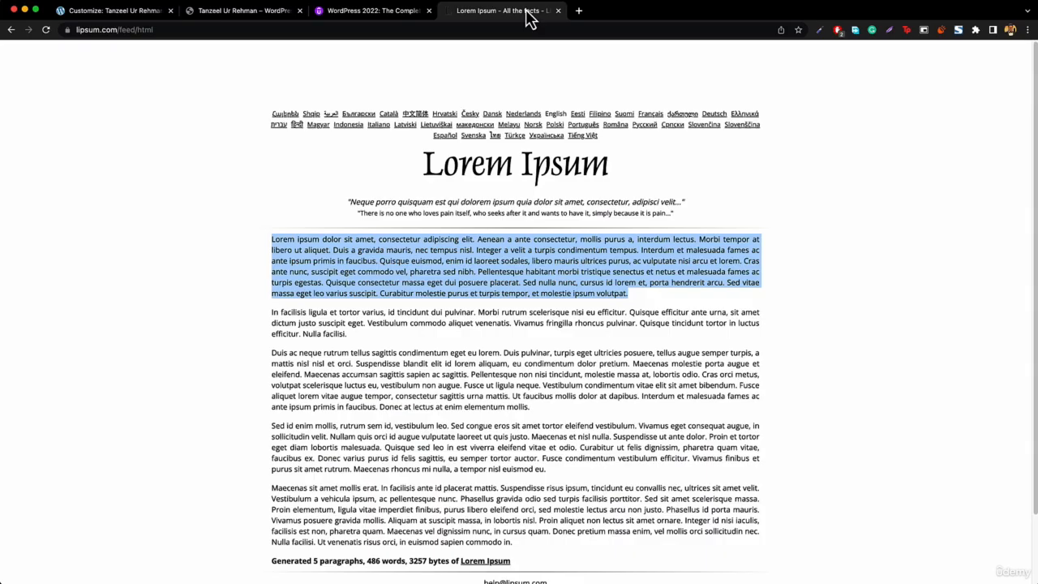
pyautogui.press('super+w')
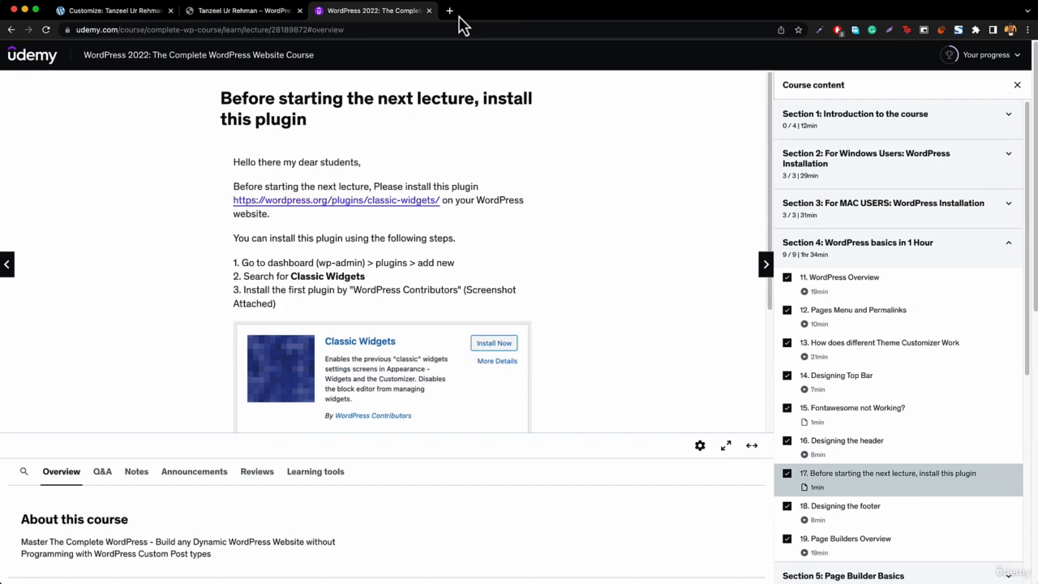
pyautogui.click(395, 30)
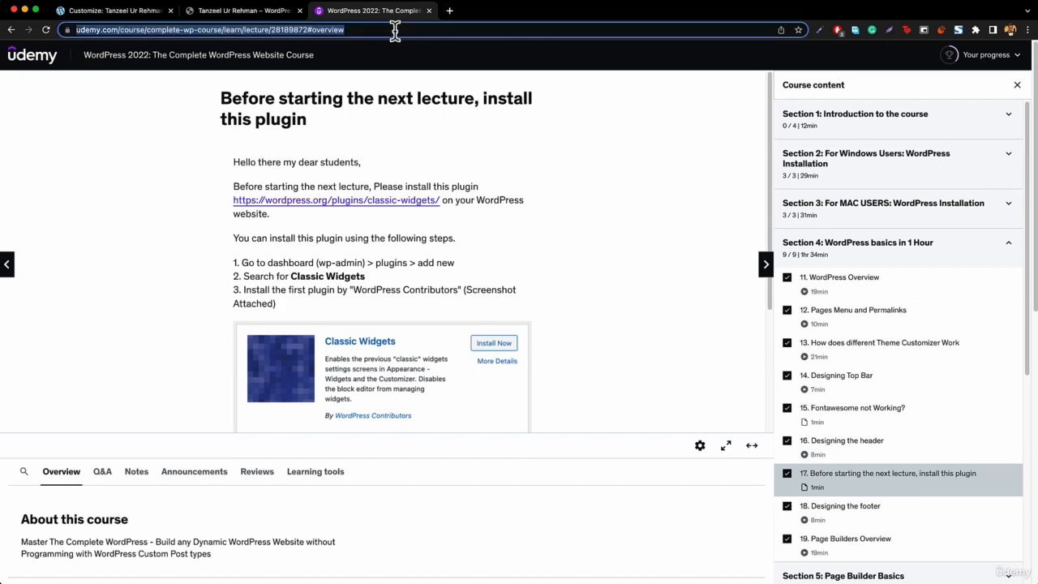
pyautogui.write('facebook lok')
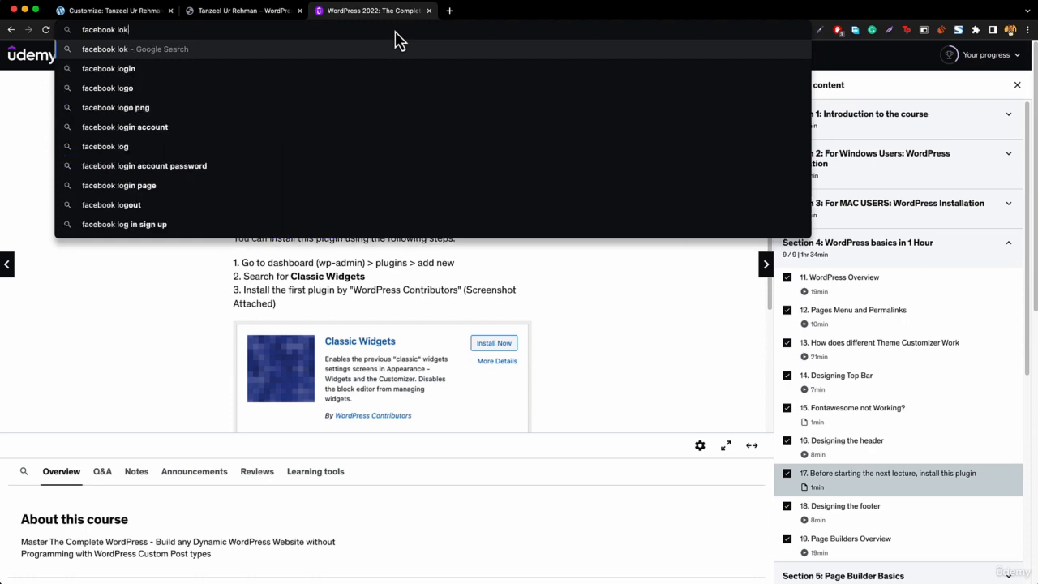
pyautogui.press('BackSpace')
pyautogui.write('ike')
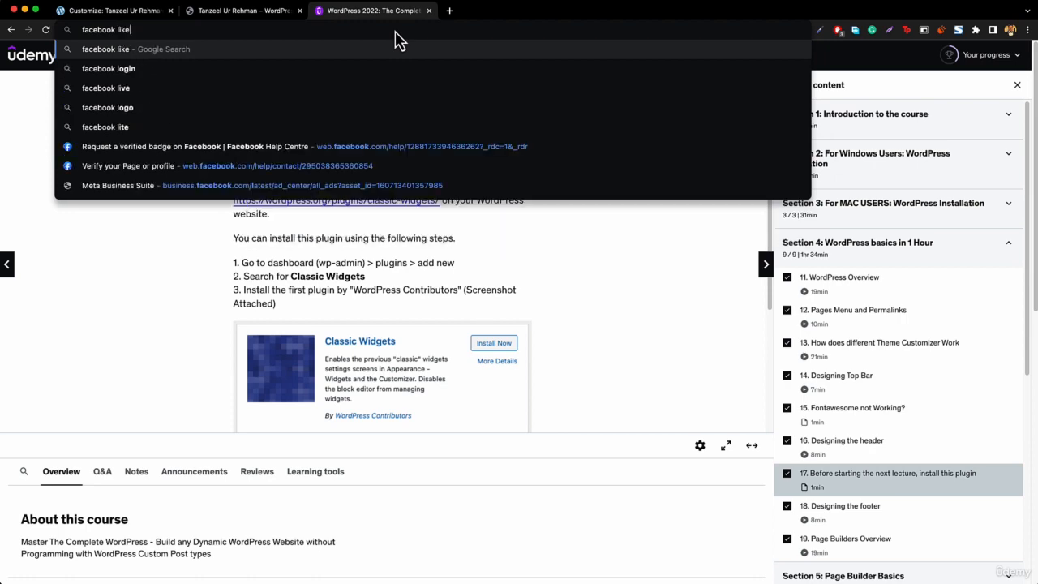
pyautogui.write(' box')
pyautogui.press('Return')
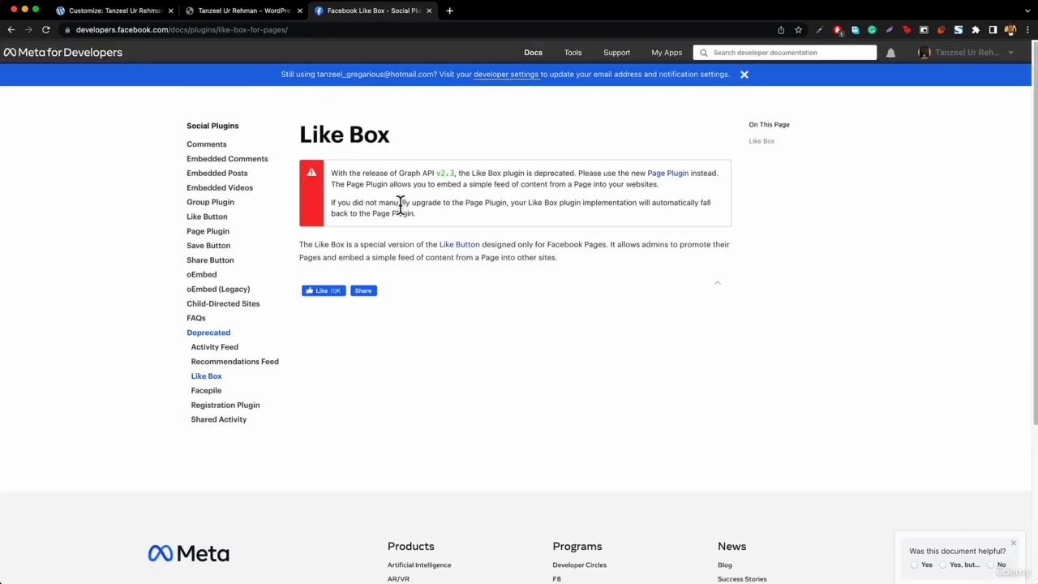
pyautogui.click(212, 233)
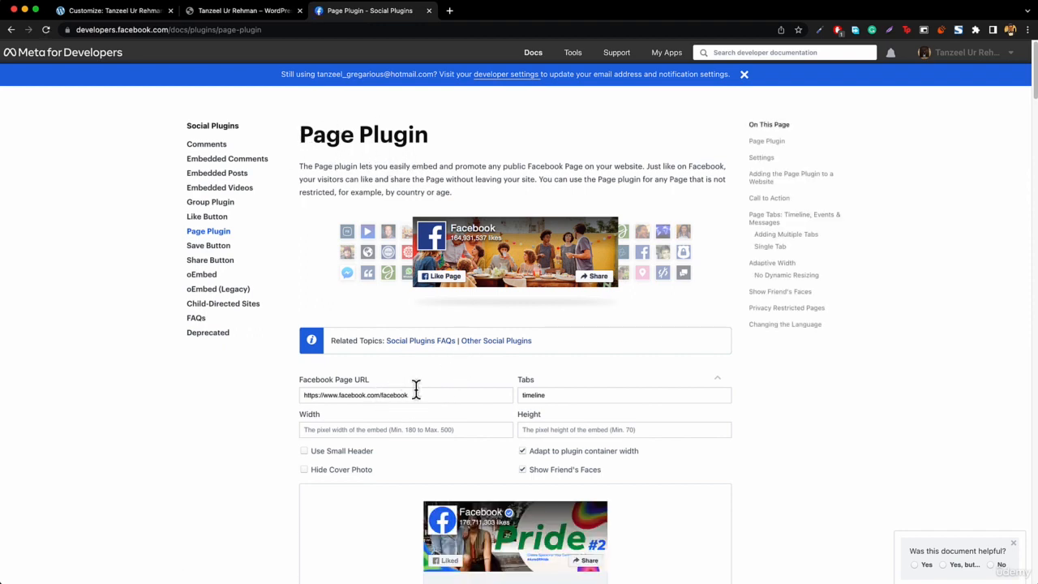
pyautogui.moveTo(381, 396); pyautogui.dragTo(451, 395)
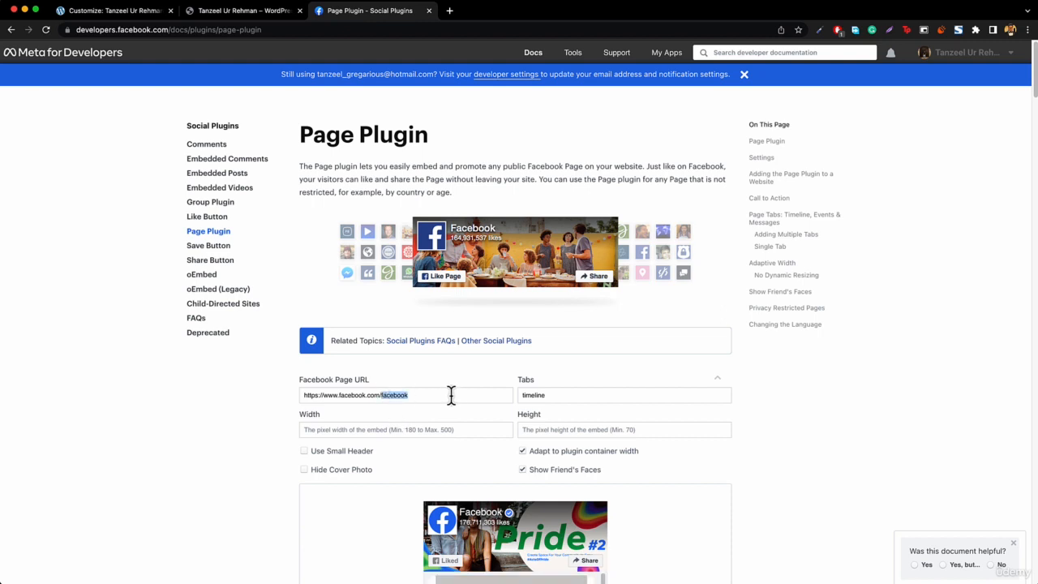
pyautogui.press('BackSpace')
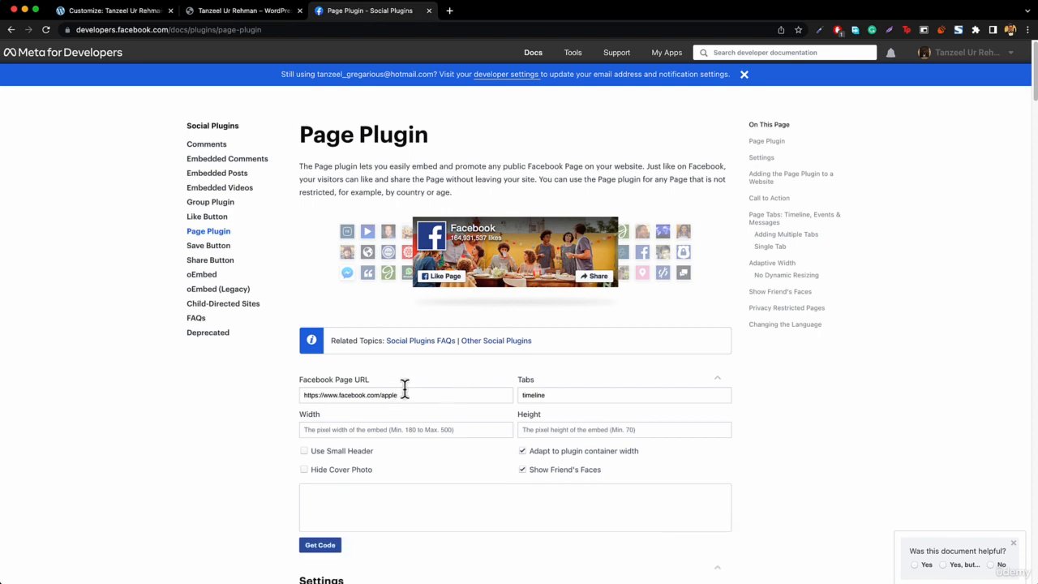
pyautogui.scroll(-5, 437, 389)
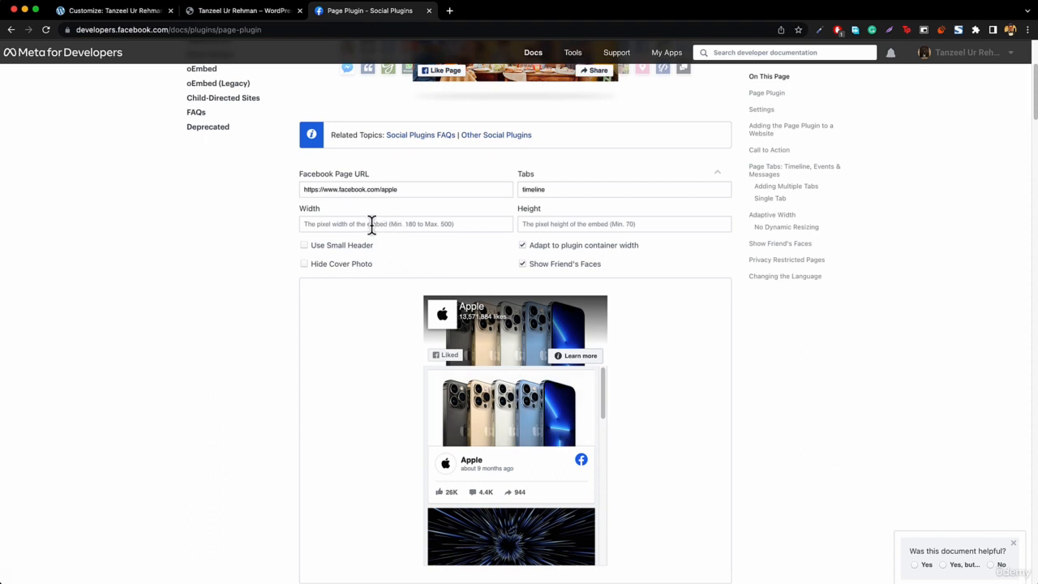
# Step: Set the Page Plugin's height to 350 and generate its embed code
pyautogui.click(557, 228)
pyautogui.write('350')
pyautogui.scroll(-3, 574, 352)
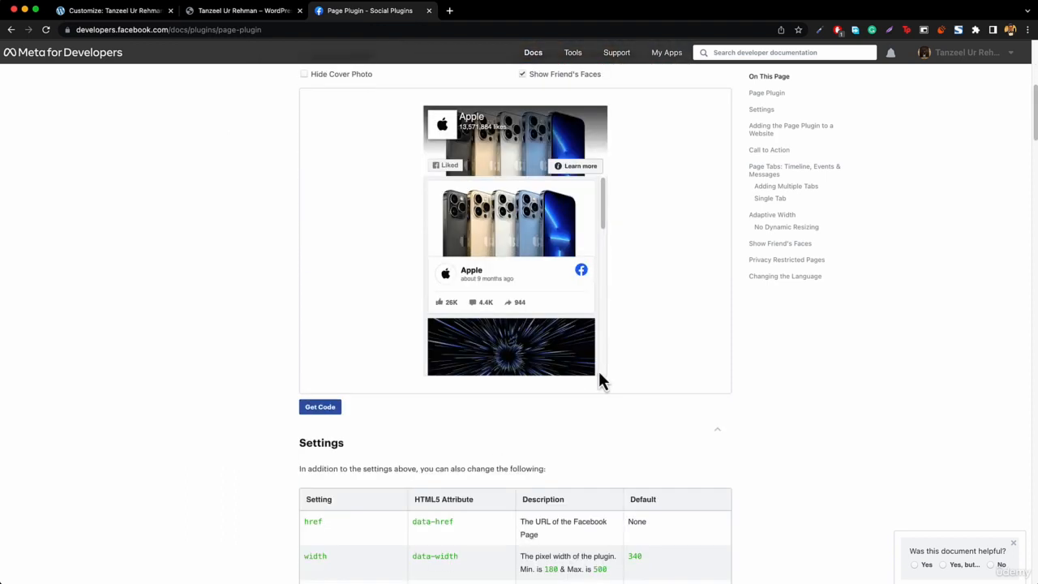
pyautogui.scroll(1, 527, 284)
pyautogui.click(643, 254)
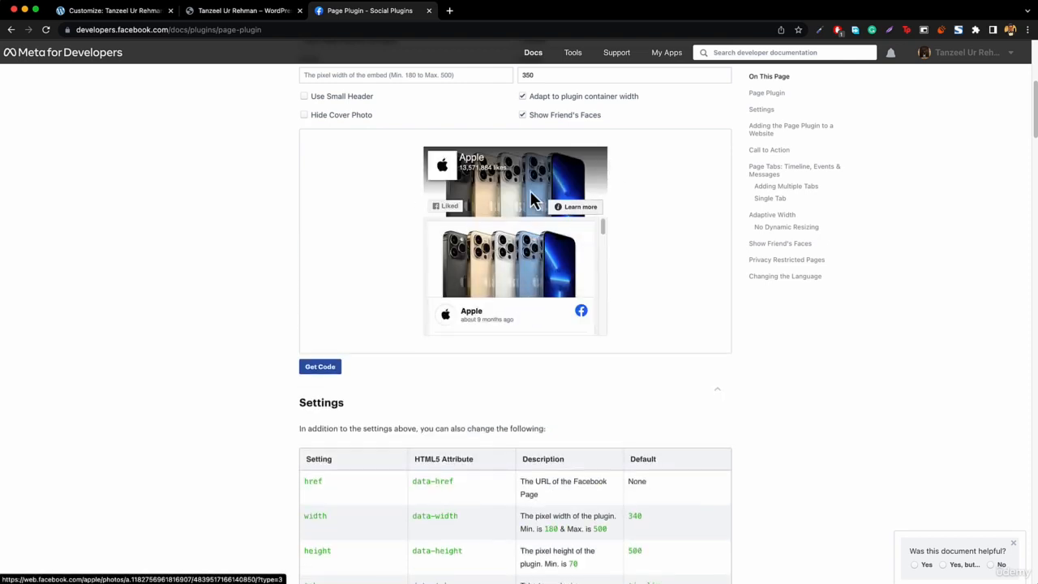
pyautogui.scroll(2, 496, 236)
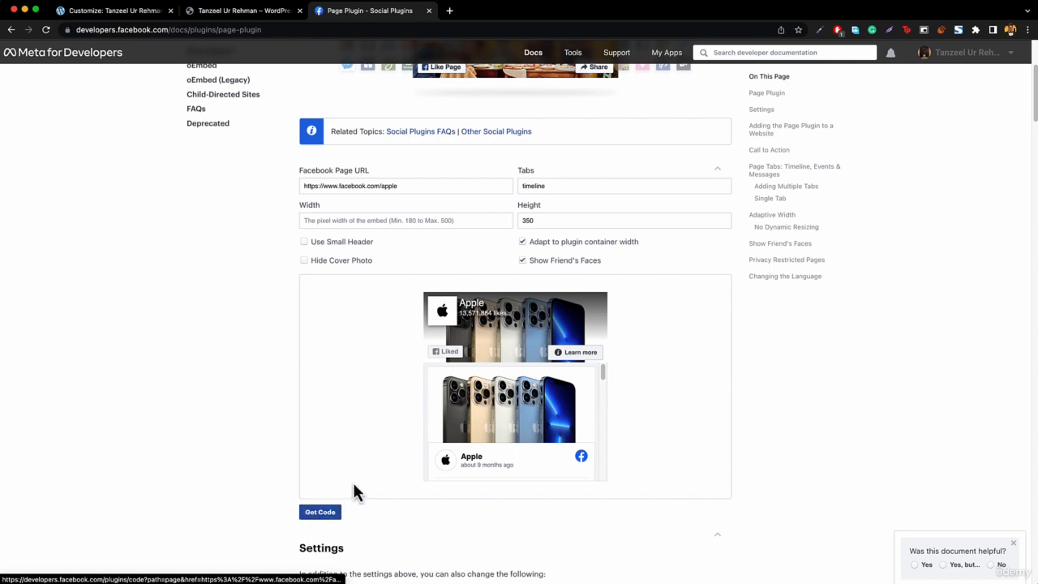
pyautogui.click(313, 513)
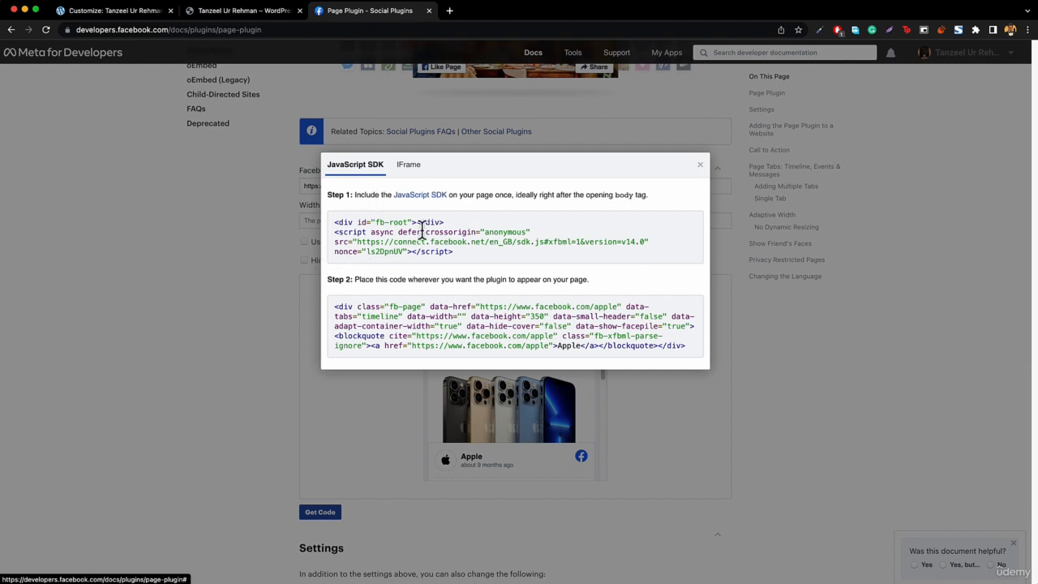
# Step: Switch to the customizer and add a Custom HTML widget titled "Find Us on Facebook" to Footer 3
pyautogui.click(112, 12)
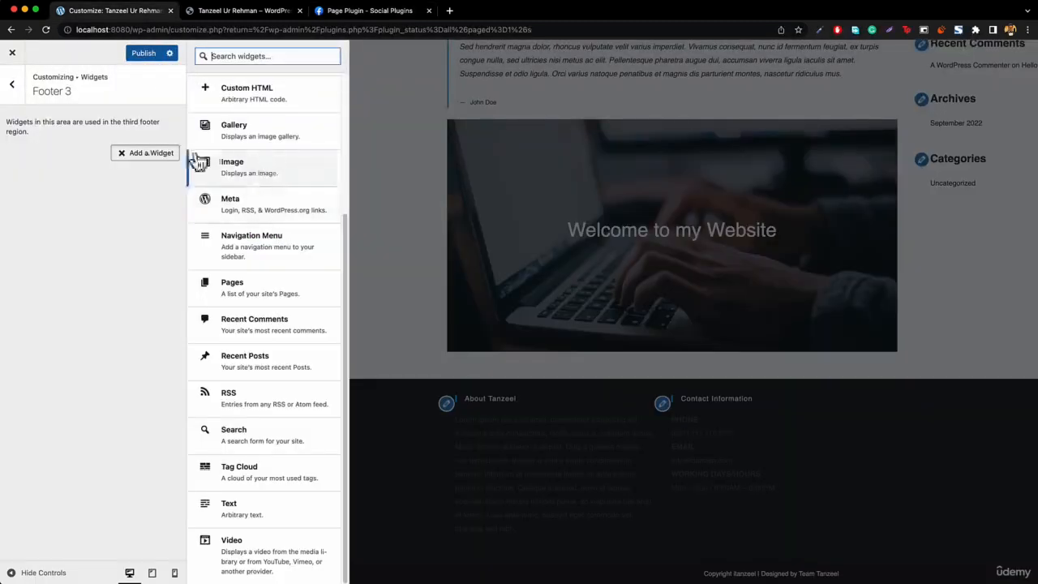
pyautogui.scroll(5, 239, 174)
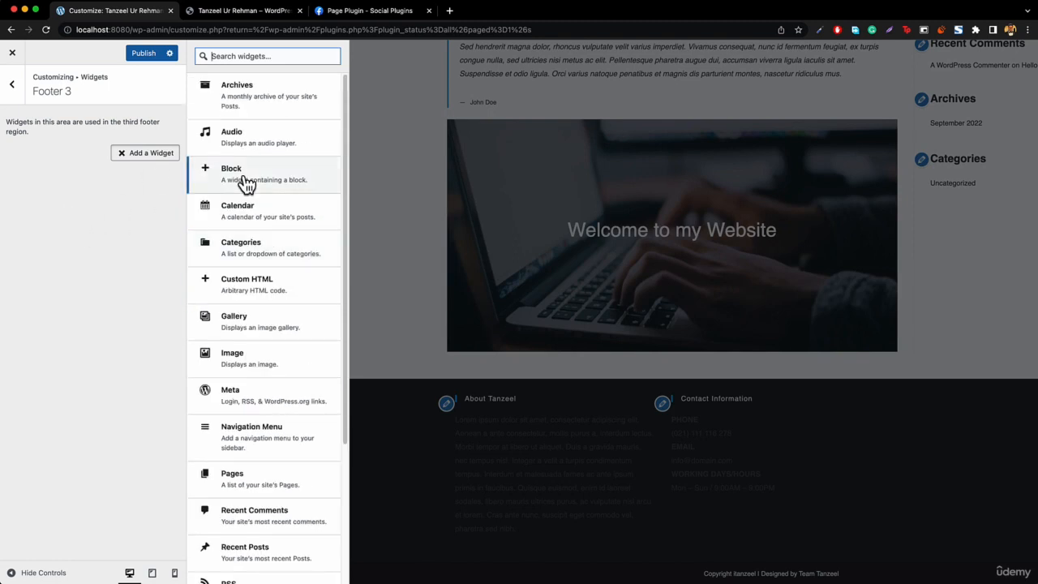
pyautogui.click(269, 293)
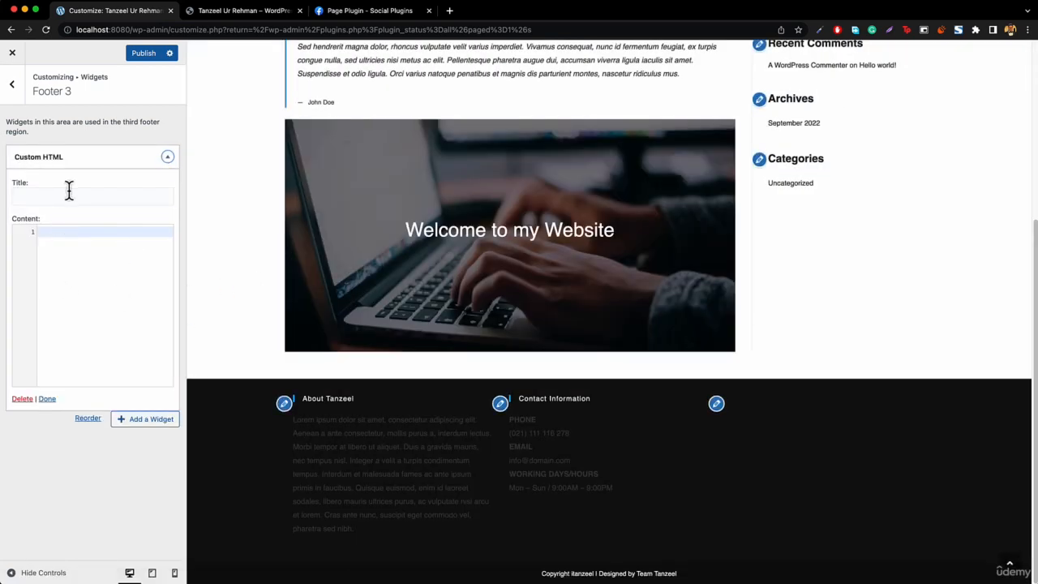
pyautogui.click(75, 196)
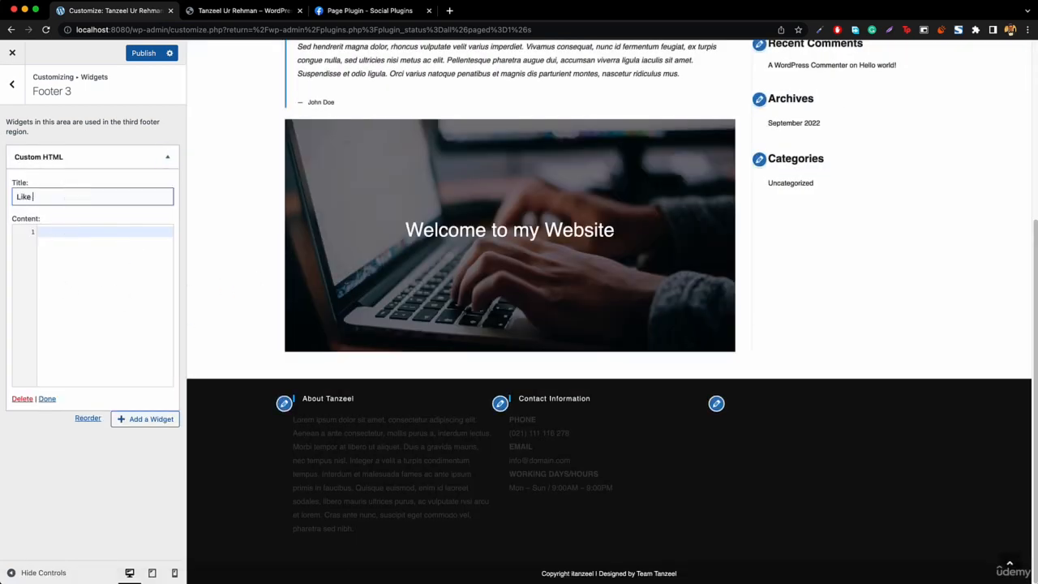
pyautogui.write('Like Us on Facebook')
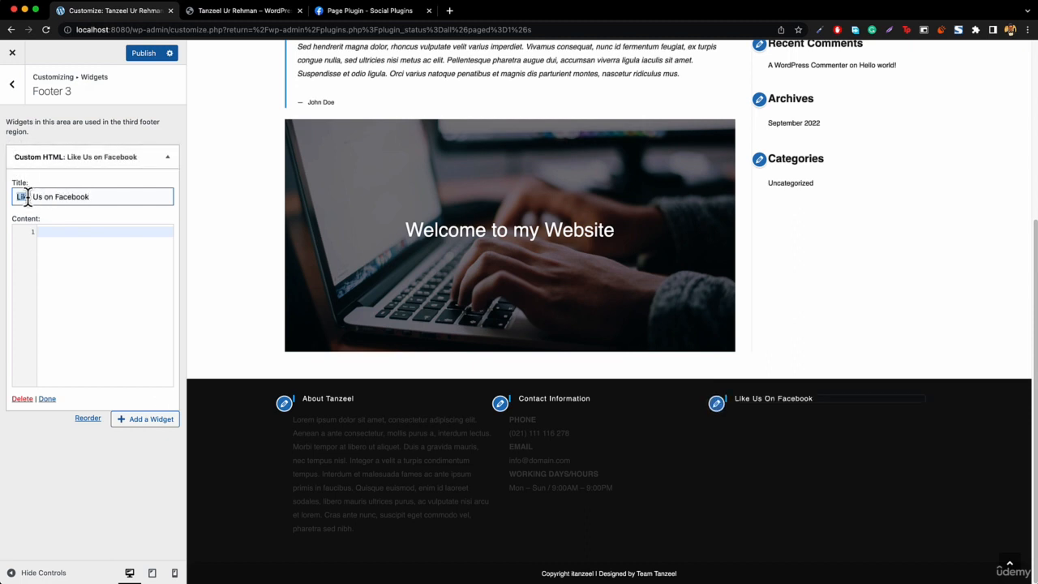
pyautogui.write('Find')
pyautogui.click(60, 276)
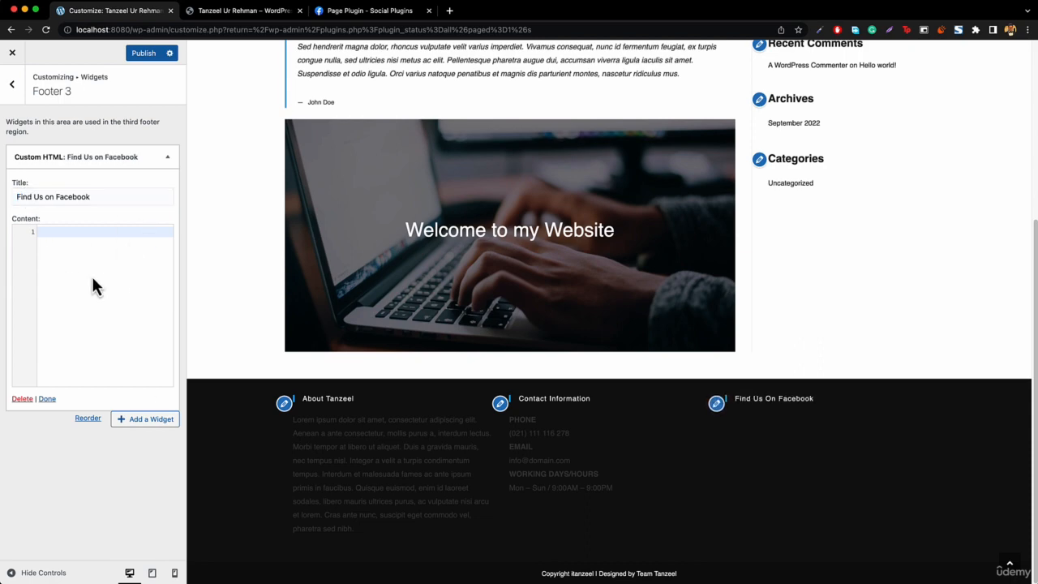
# Step: Copy the Step 1 JavaScript SDK code from the Page Plugin page into the Custom HTML widget's content, followed by a new line
pyautogui.click(343, 12)
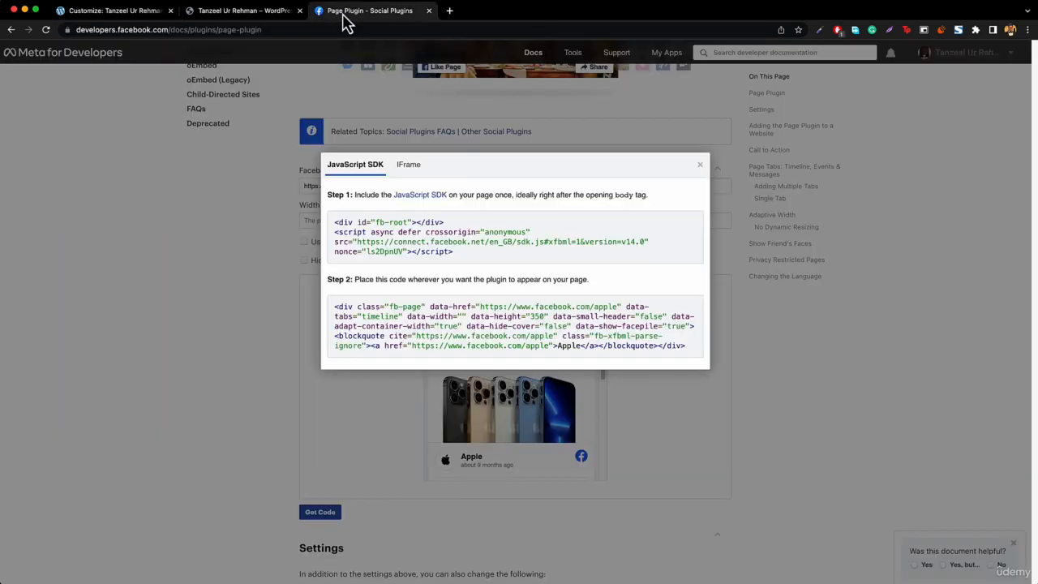
pyautogui.tripleClick(389, 224)
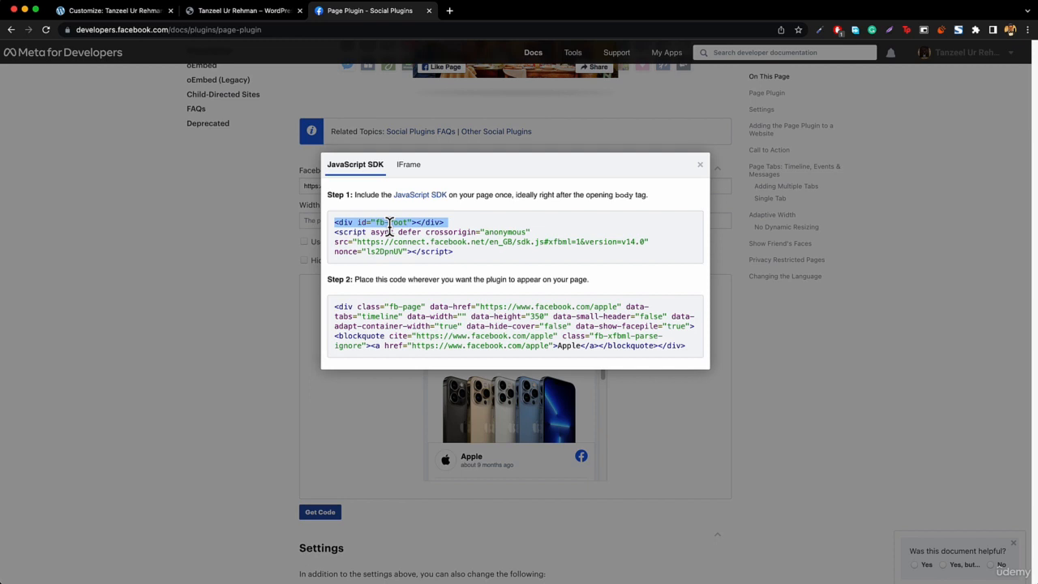
pyautogui.press('super+a')
pyautogui.click(399, 250)
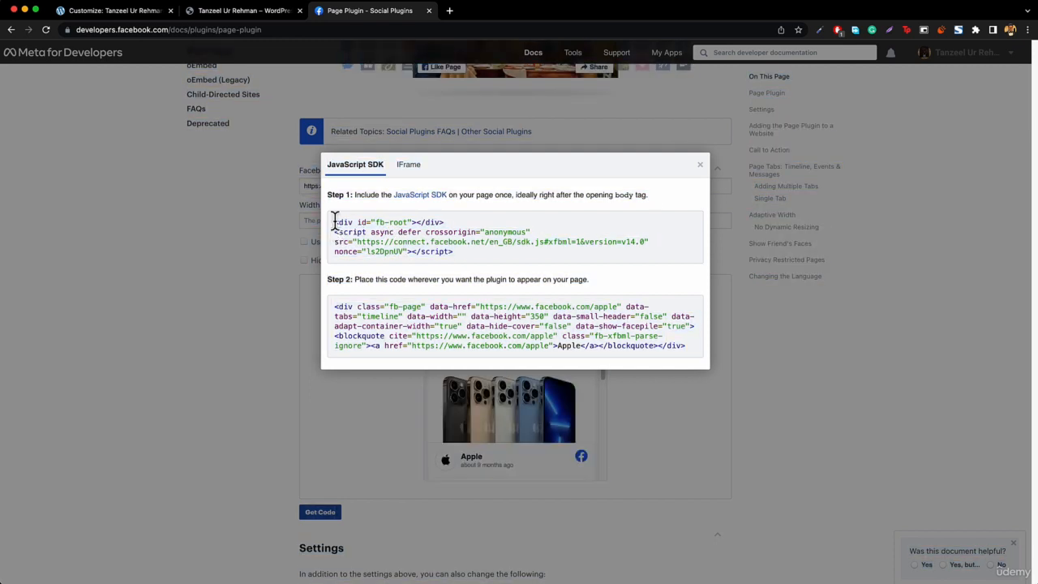
pyautogui.moveTo(333, 220); pyautogui.dragTo(455, 256)
pyautogui.press('super+c')
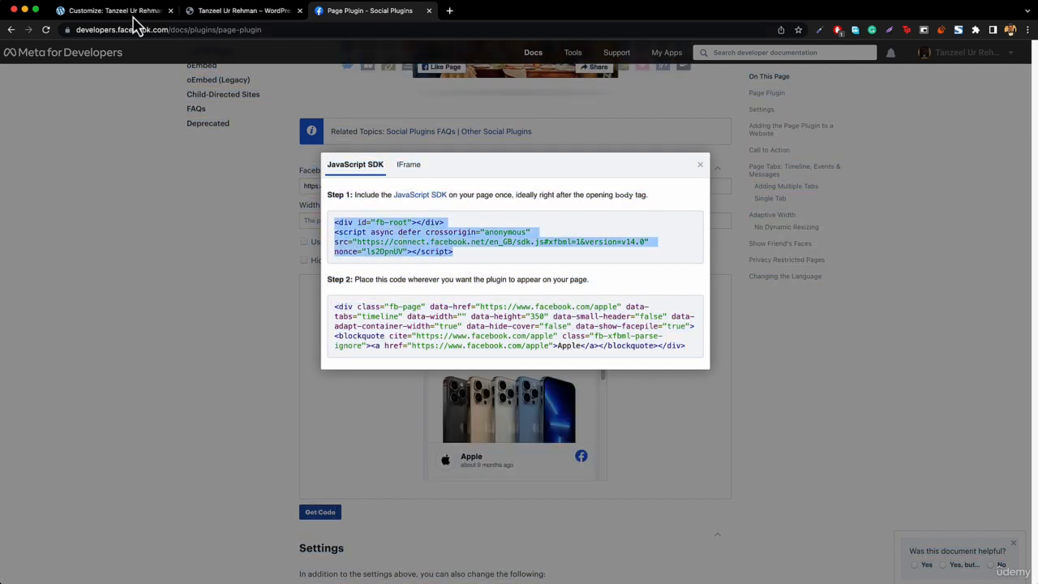
pyautogui.click(115, 12)
pyautogui.press('super+v')
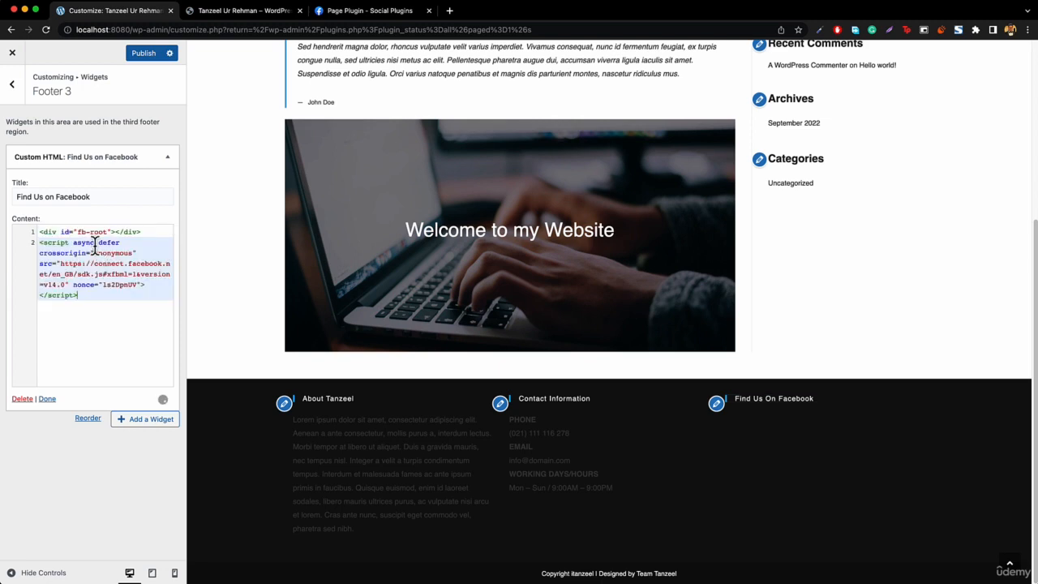
pyautogui.press('Return')
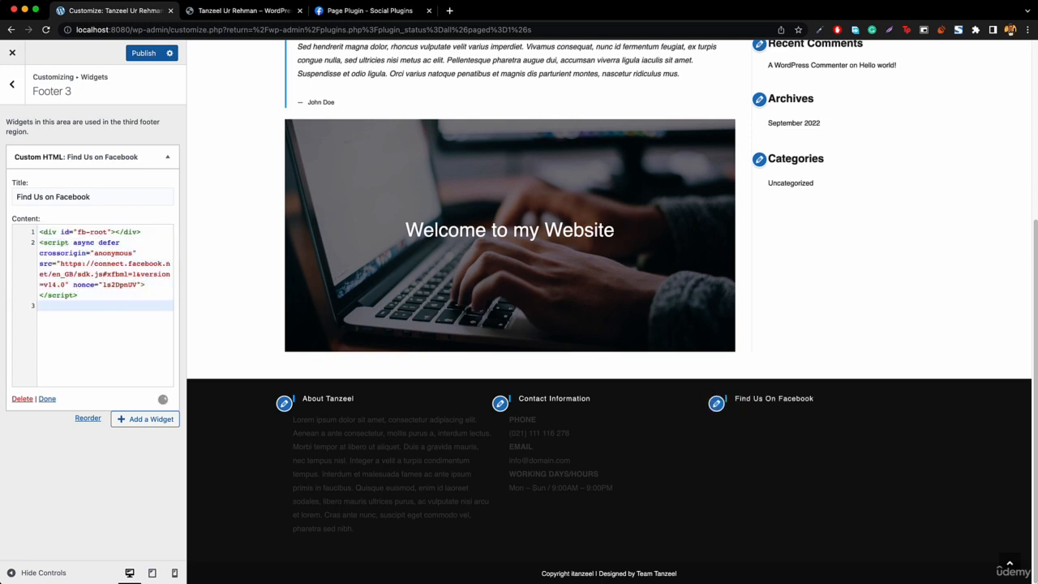
# Step: Copy the Step 2 plugin code below the SDK script in the Custom HTML widget and publish the changes
pyautogui.click(369, 12)
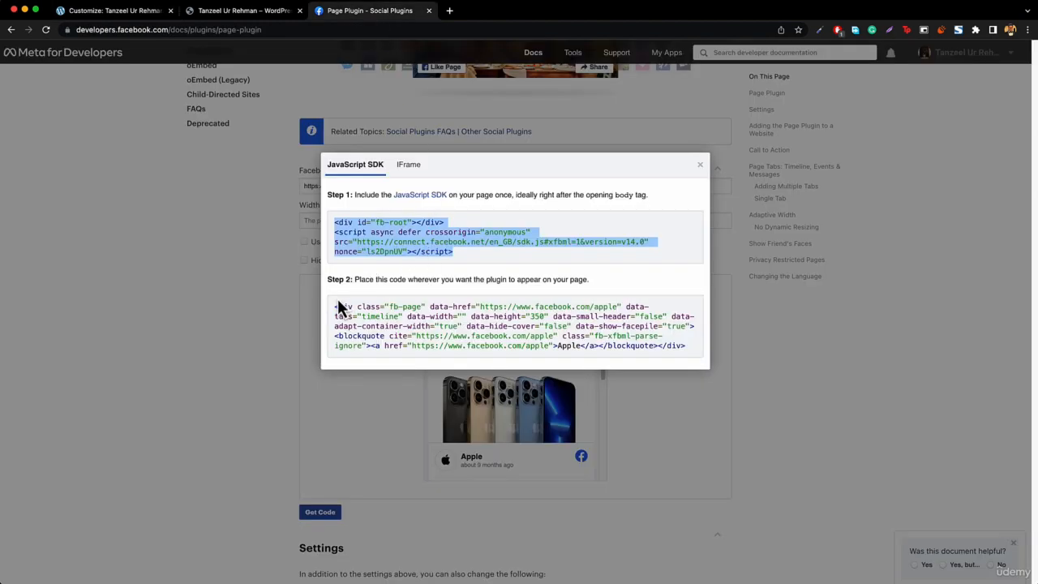
pyautogui.moveTo(334, 305); pyautogui.dragTo(686, 346)
pyautogui.press('super+c')
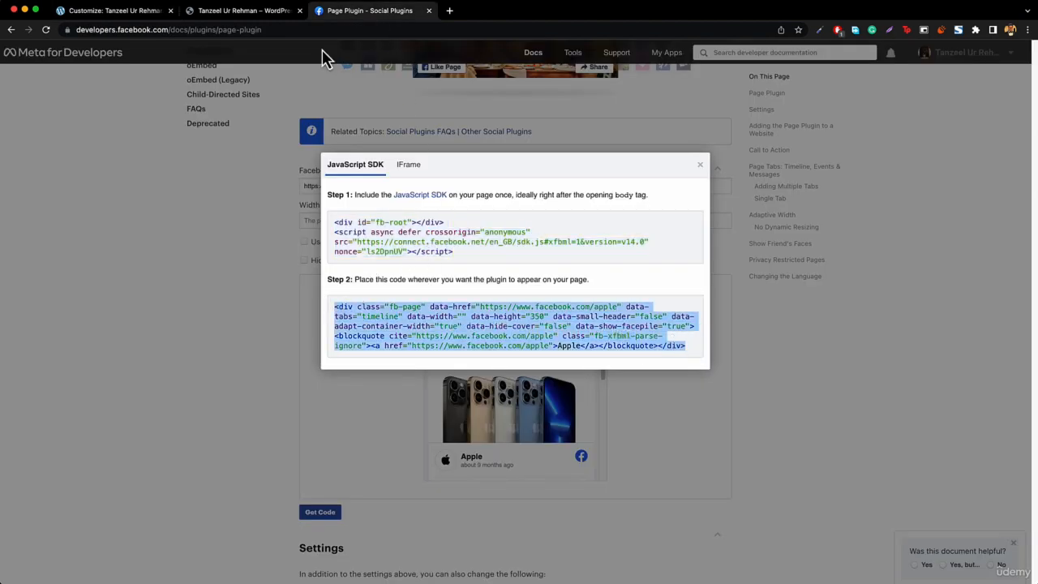
pyautogui.click(126, 13)
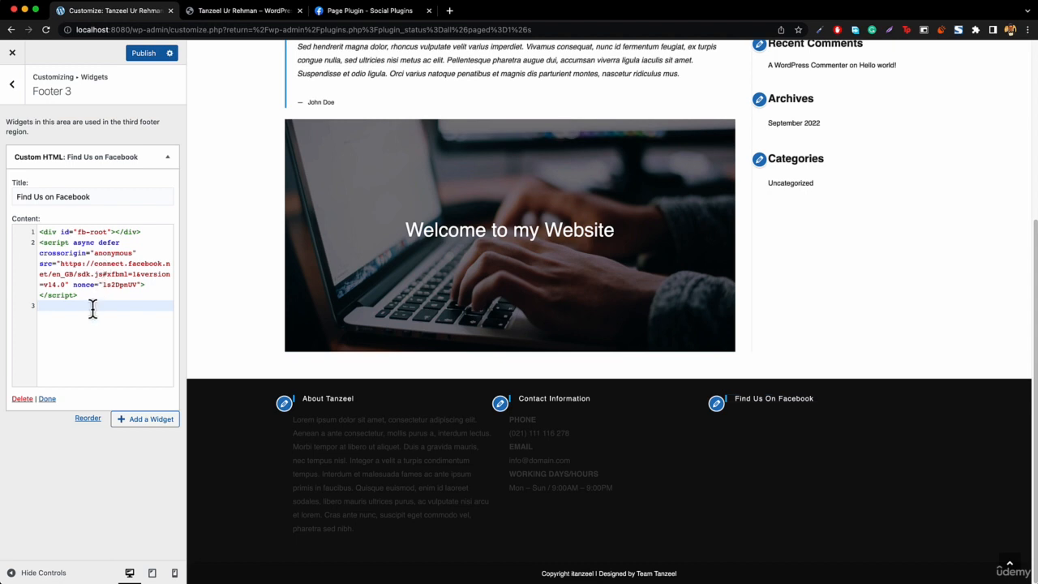
pyautogui.press('super+v')
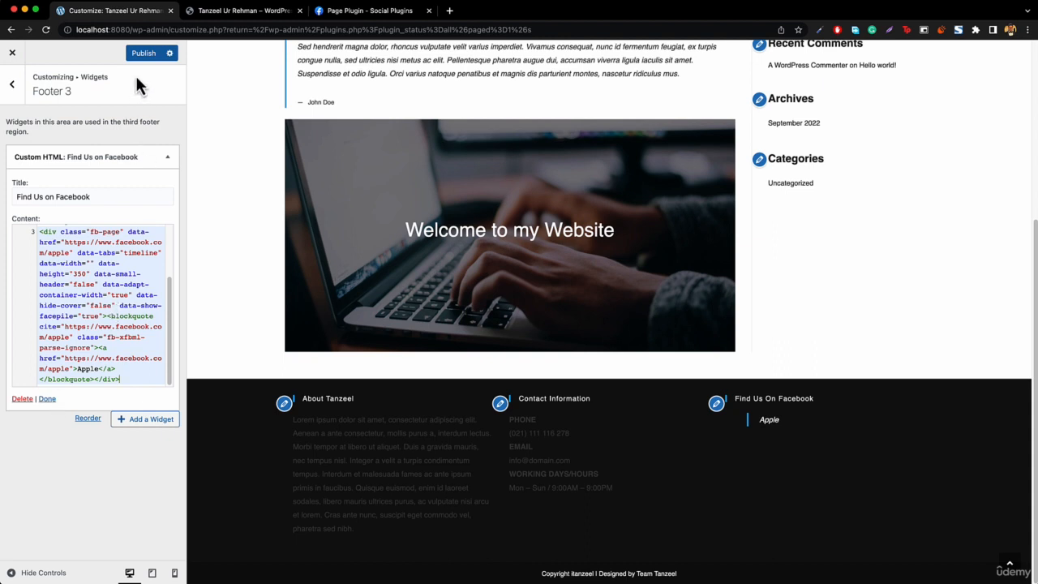
pyautogui.click(145, 54)
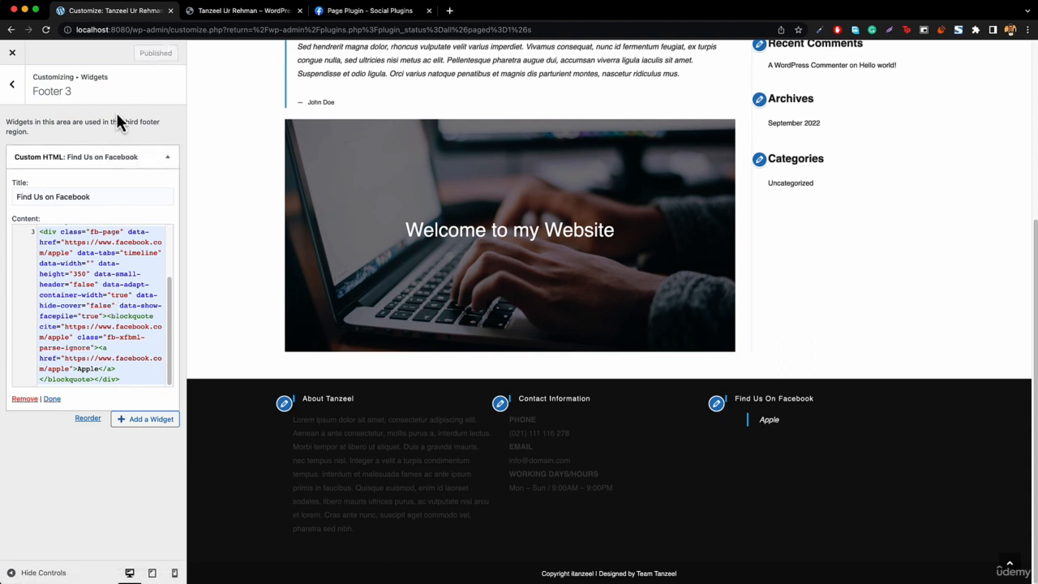
# Step: Close the customizer and visit the live site to check the footer with the Facebook page box
pyautogui.click(10, 62)
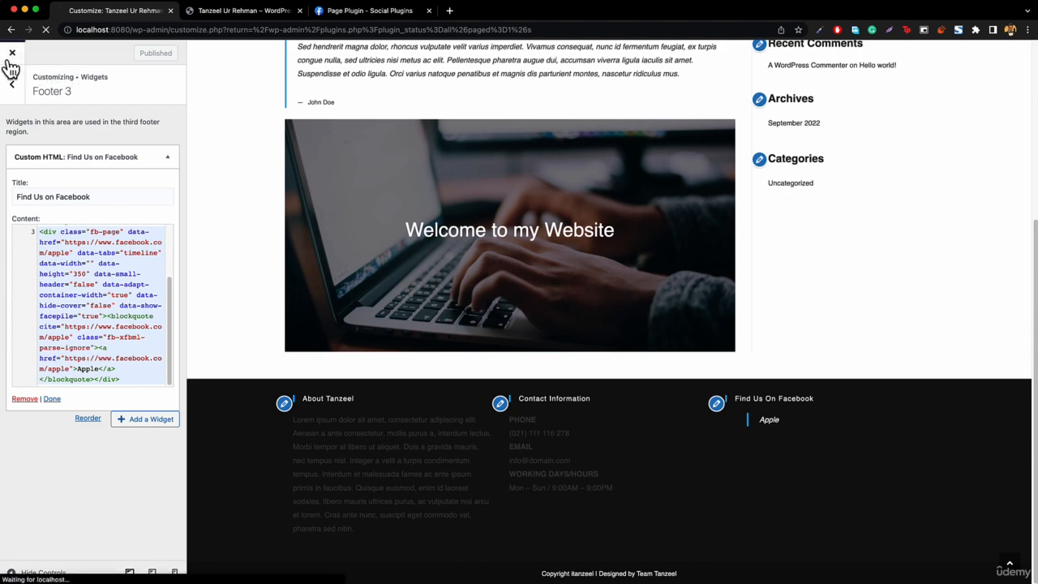
pyautogui.moveTo(71, 52)
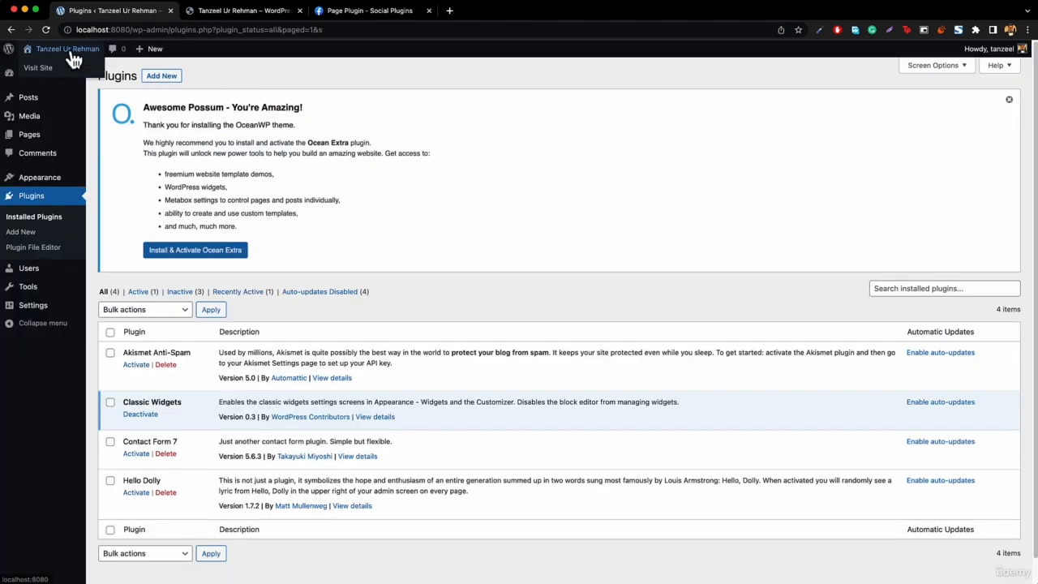
pyautogui.click(40, 77)
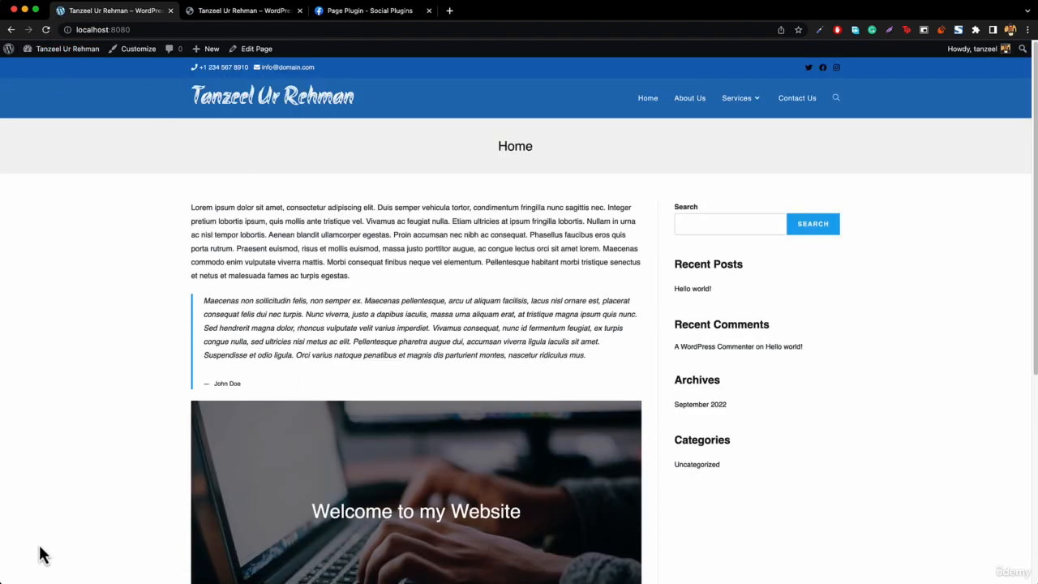
pyautogui.scroll(-5, 489, 236)
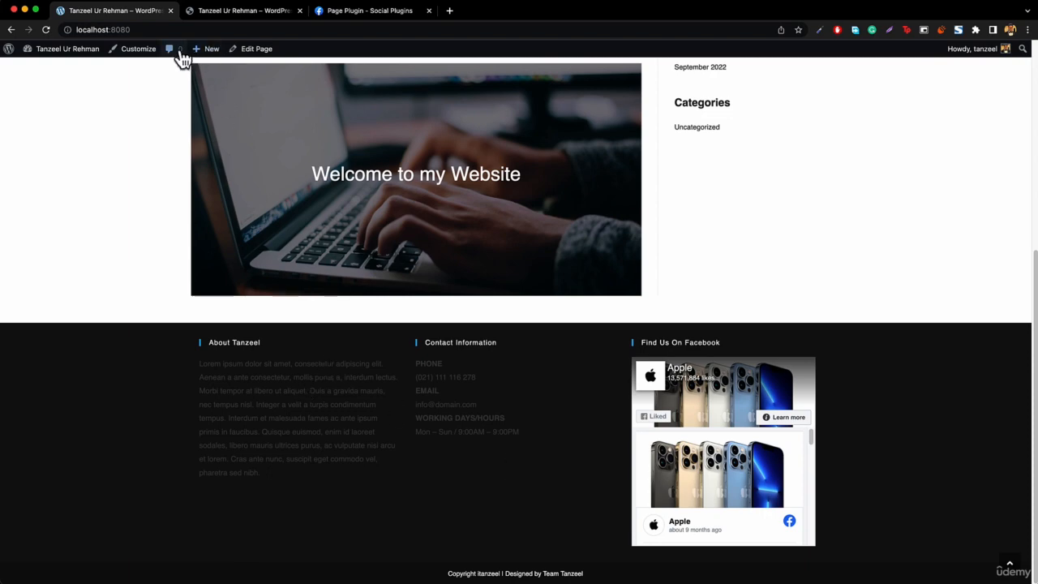
# Step: Reopen the customizer and set the Footer Widgets text color to white (#ffffff)
pyautogui.click(130, 51)
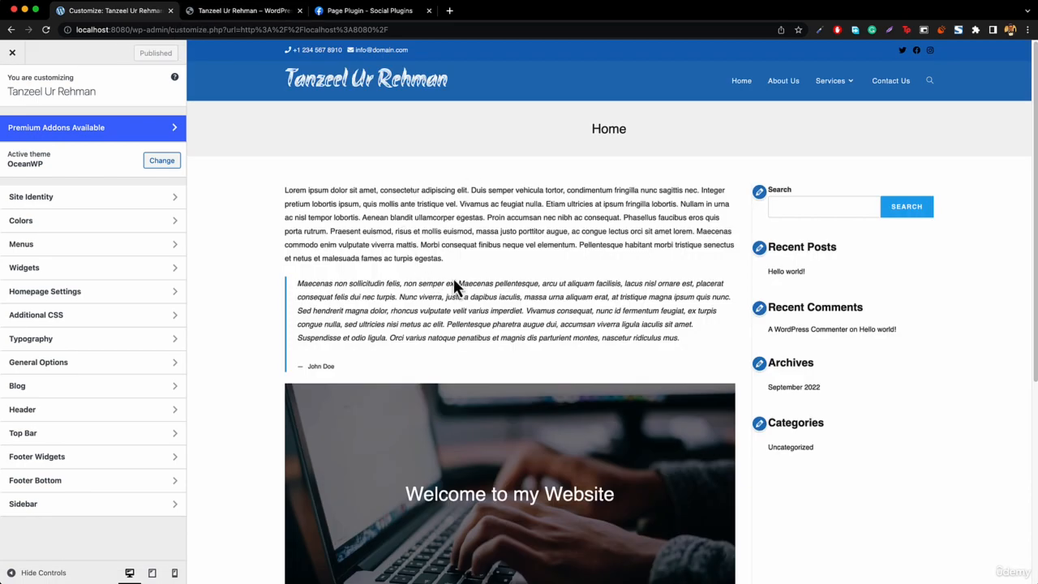
pyautogui.scroll(-5, 454, 287)
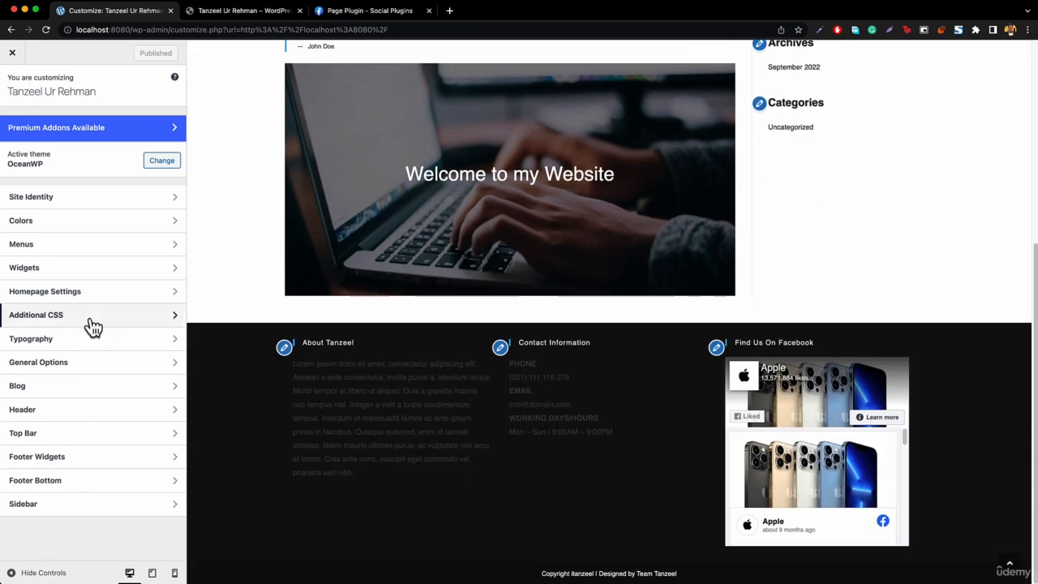
pyautogui.click(69, 458)
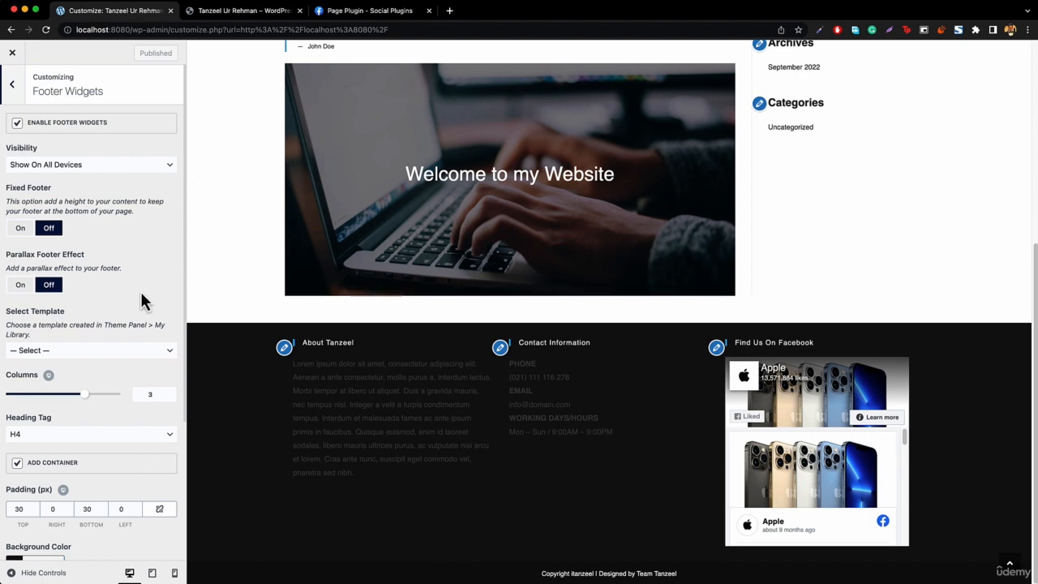
pyautogui.scroll(-4, 136, 321)
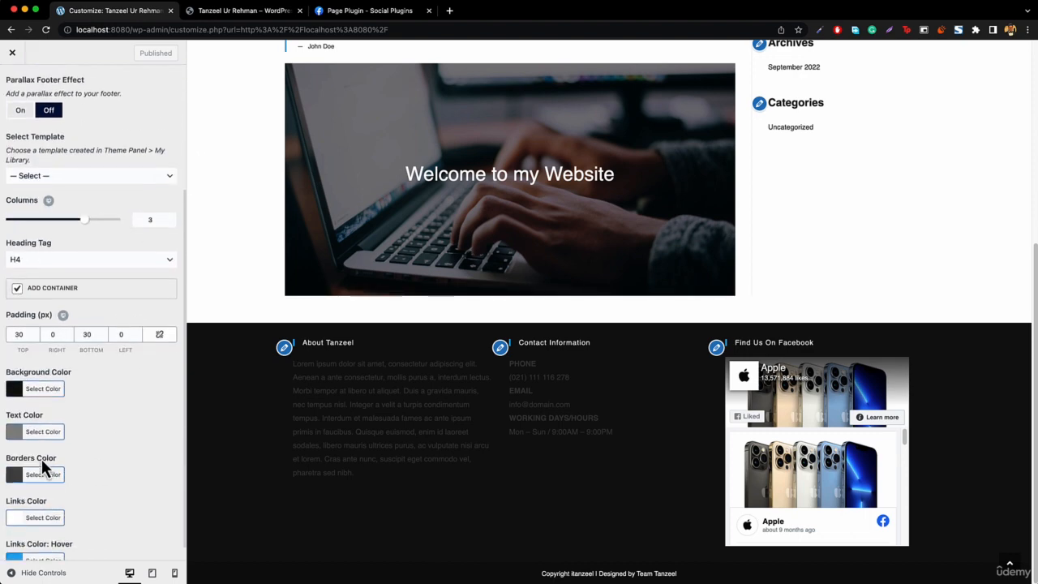
pyautogui.scroll(-1, 41, 458)
pyautogui.click(38, 413)
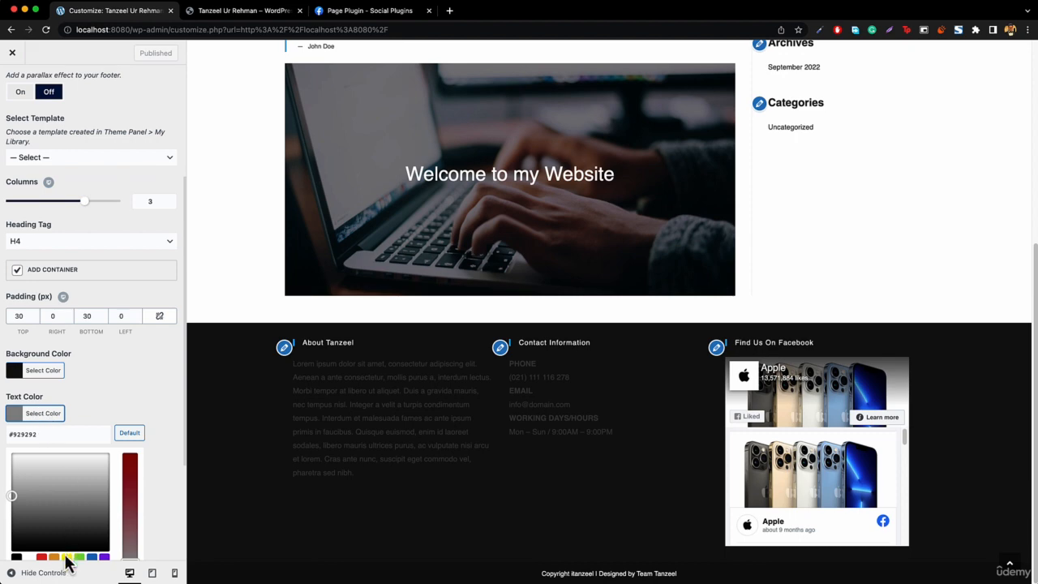
pyautogui.scroll(-2, 69, 561)
pyautogui.click(28, 486)
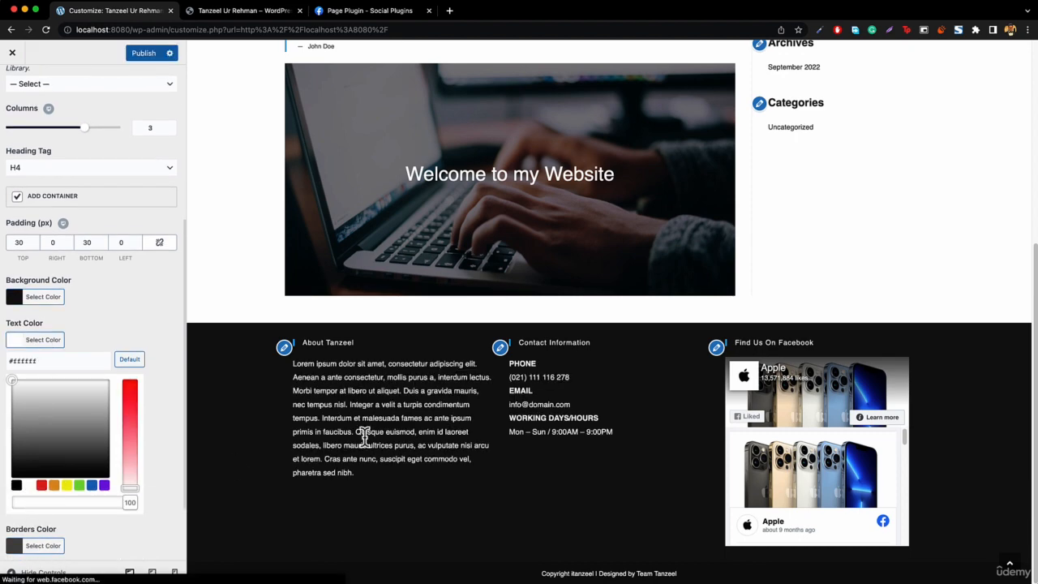
pyautogui.click(35, 342)
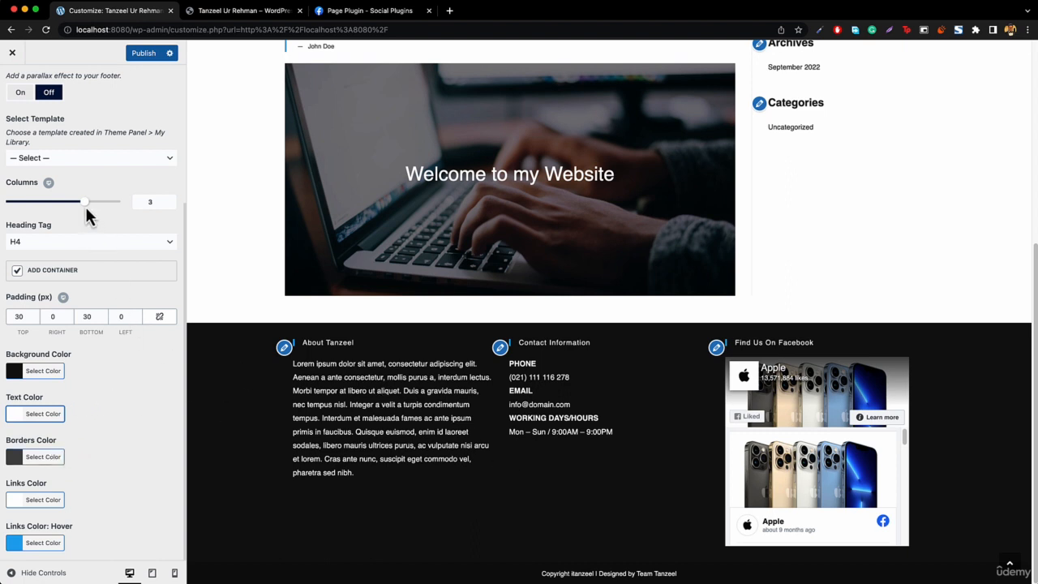
# Step: Set the footer widgets to 4 columns and open the Footer 4 widget area
pyautogui.moveTo(86, 212); pyautogui.dragTo(121, 206)
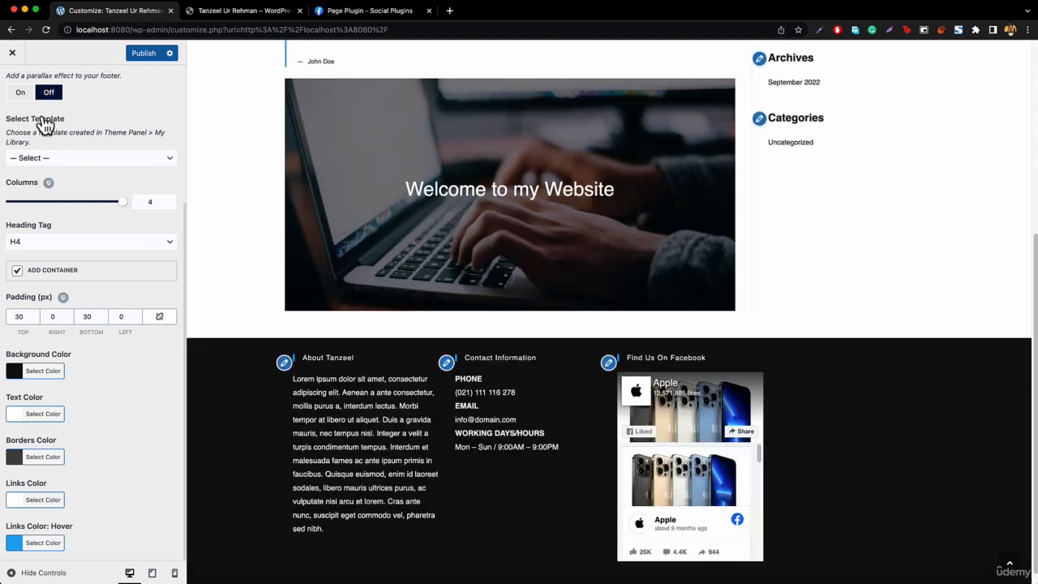
pyautogui.scroll(5, 45, 133)
pyautogui.click(10, 87)
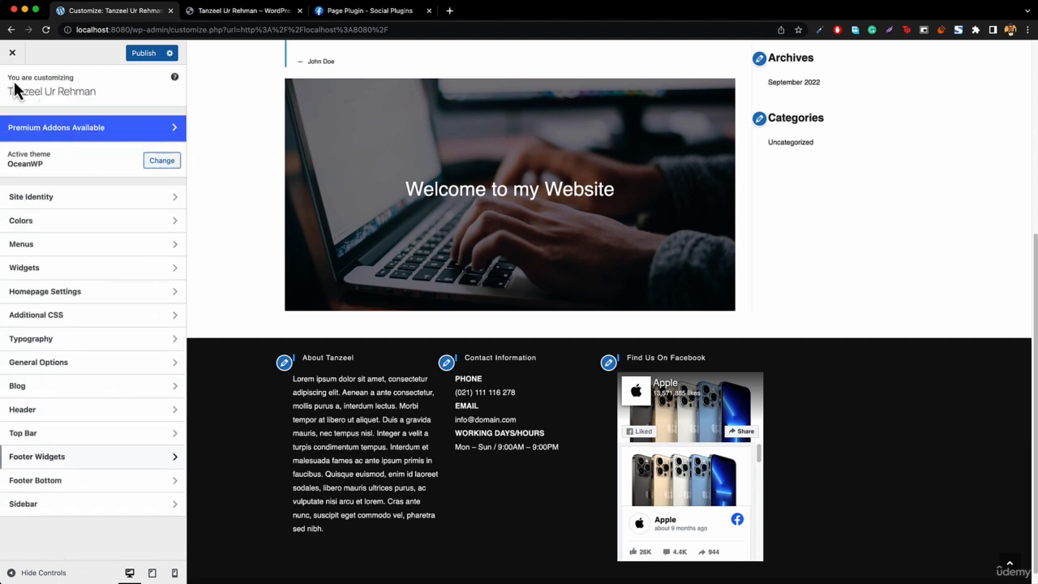
pyautogui.click(37, 269)
pyautogui.click(36, 294)
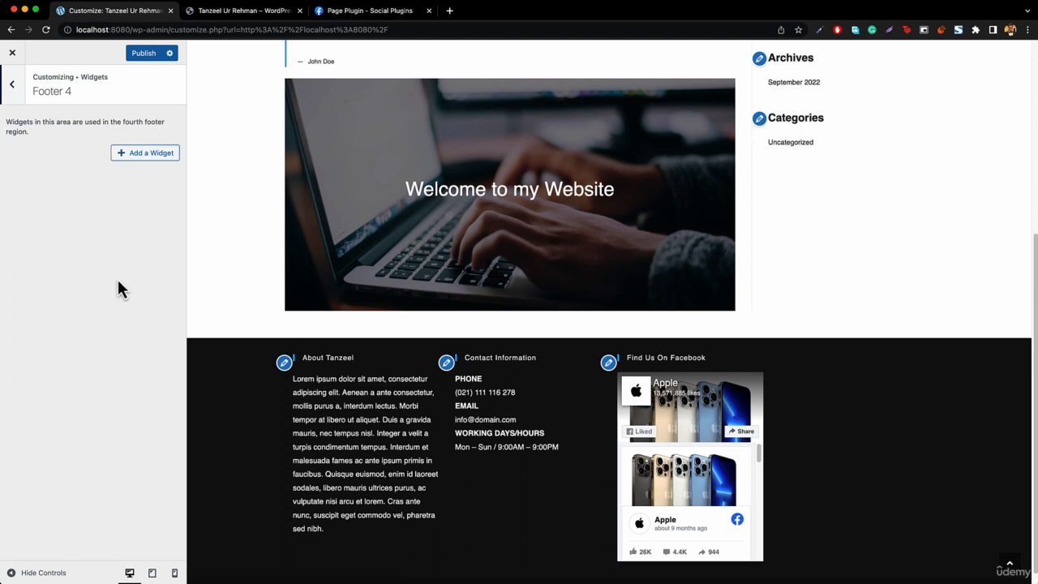
# Step: Review the home page preview from the header down to the footer widgets and copyright line
pyautogui.scroll(-1, 313, 378)
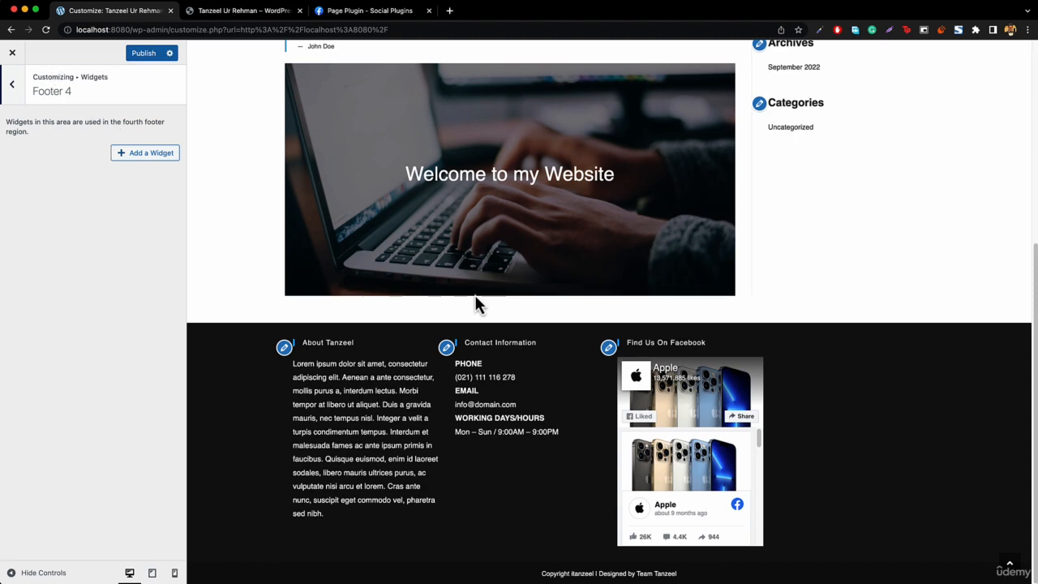
pyautogui.scroll(5, 450, 294)
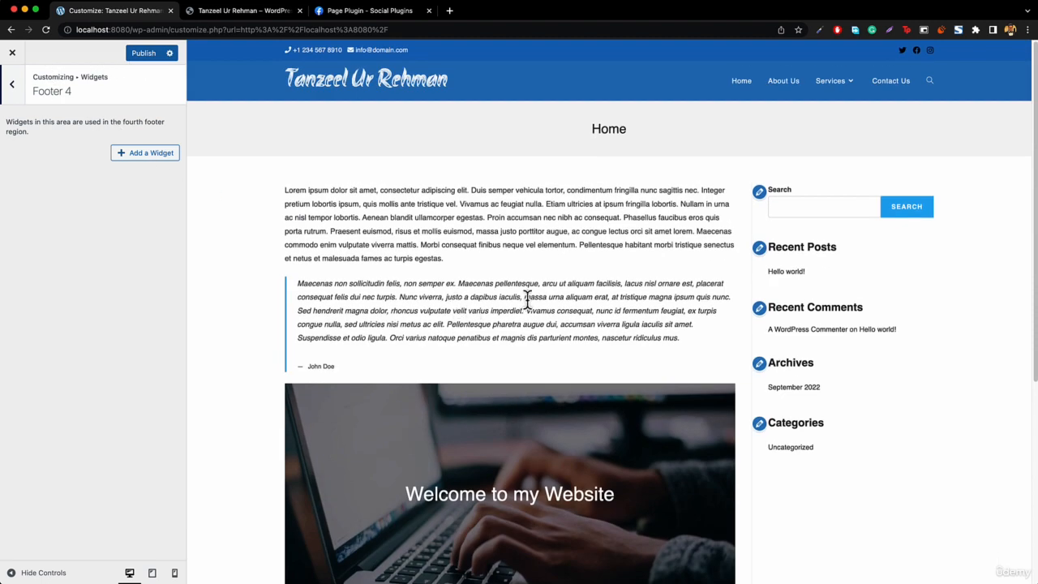
pyautogui.scroll(-5, 373, 207)
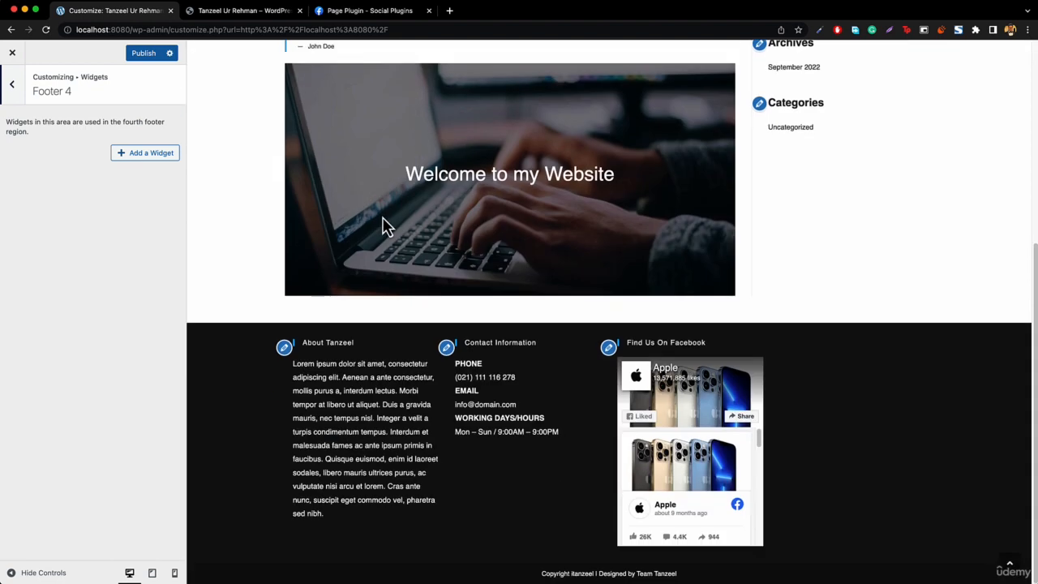
pyautogui.scroll(5, 479, 368)
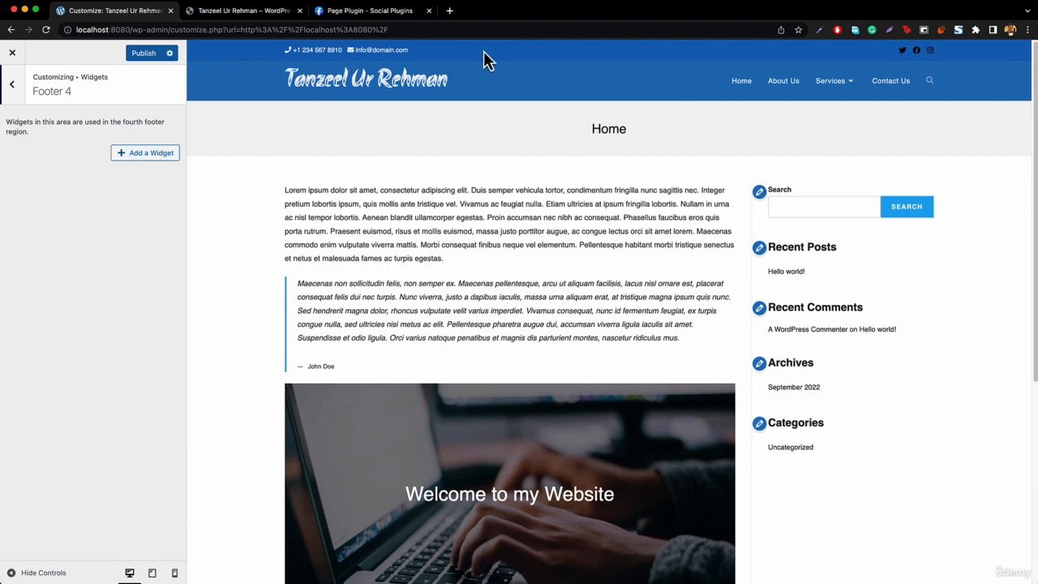
pyautogui.scroll(-5, 519, 227)
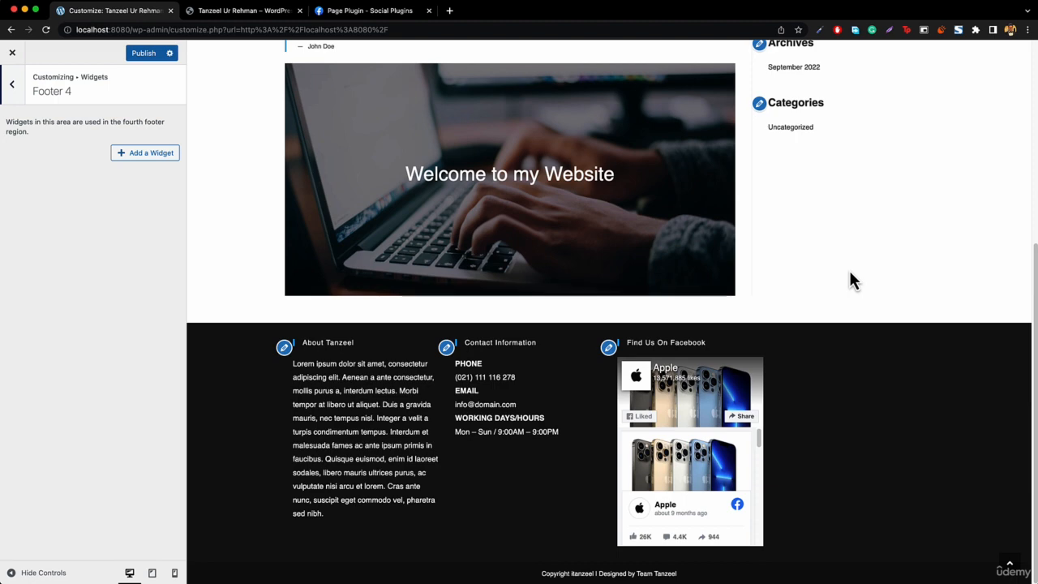
pyautogui.scroll(4, 864, 273)
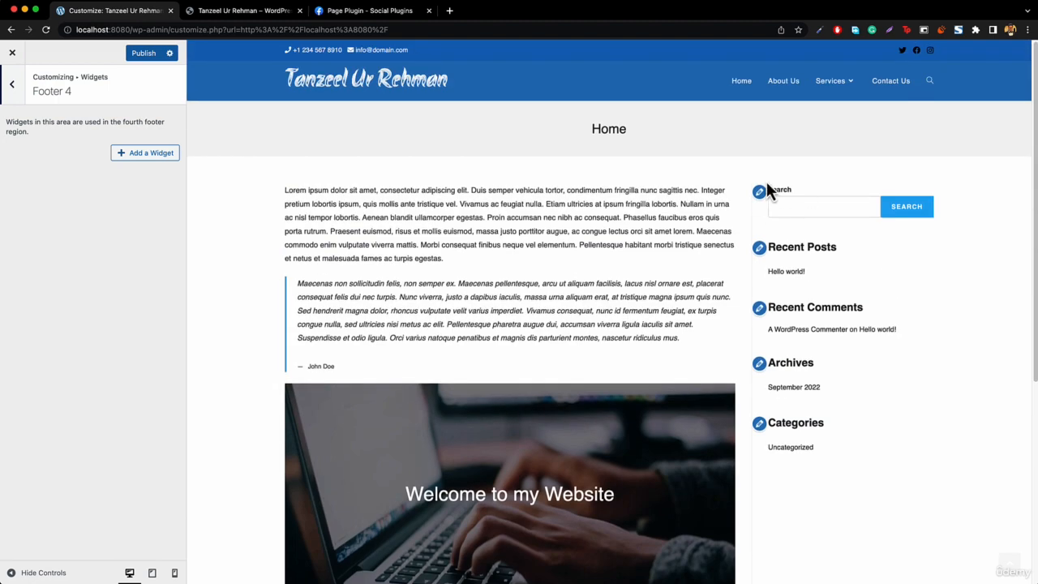
# Step: Publish the footer changes and exit the customizer, switching to the finished reference site to view it from its header
pyautogui.click(139, 54)
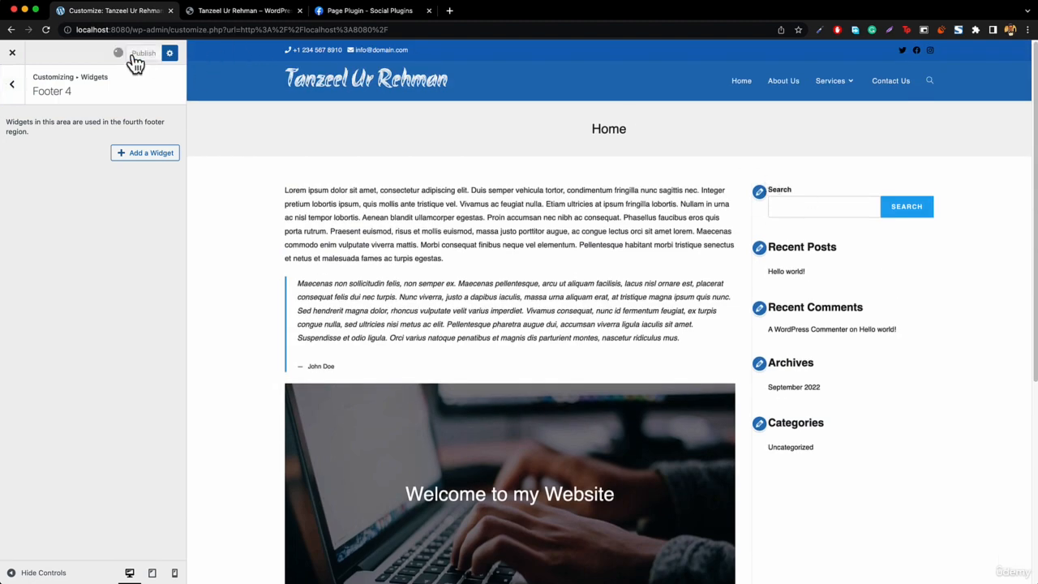
pyautogui.click(12, 56)
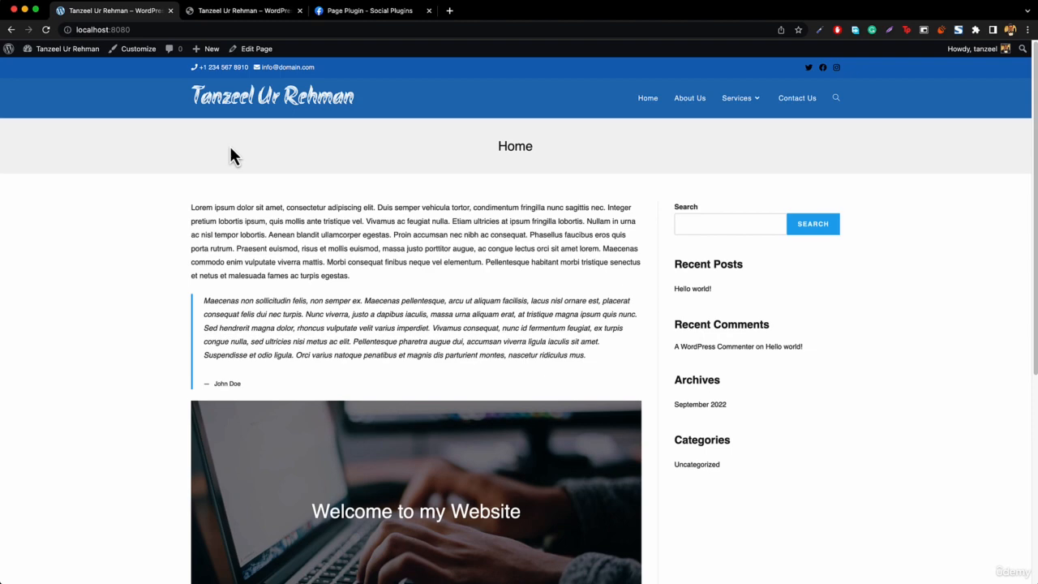
pyautogui.click(244, 13)
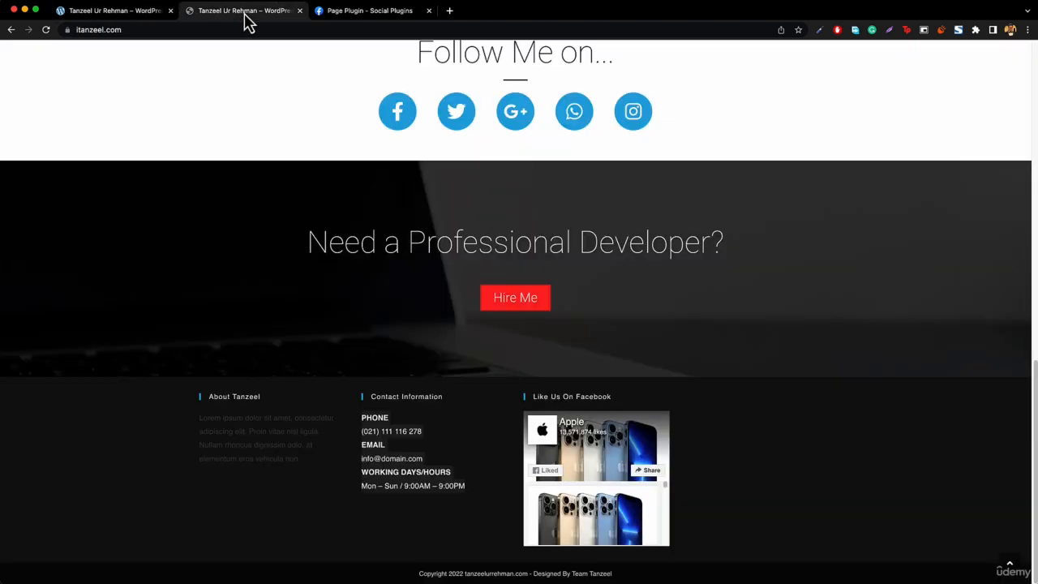
pyautogui.scroll(15, 288, 288)
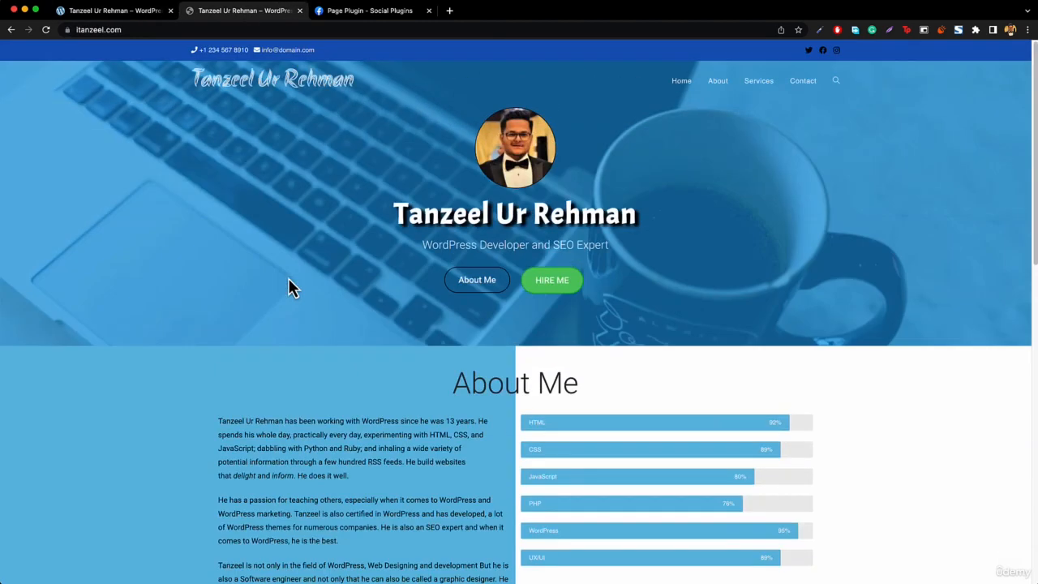